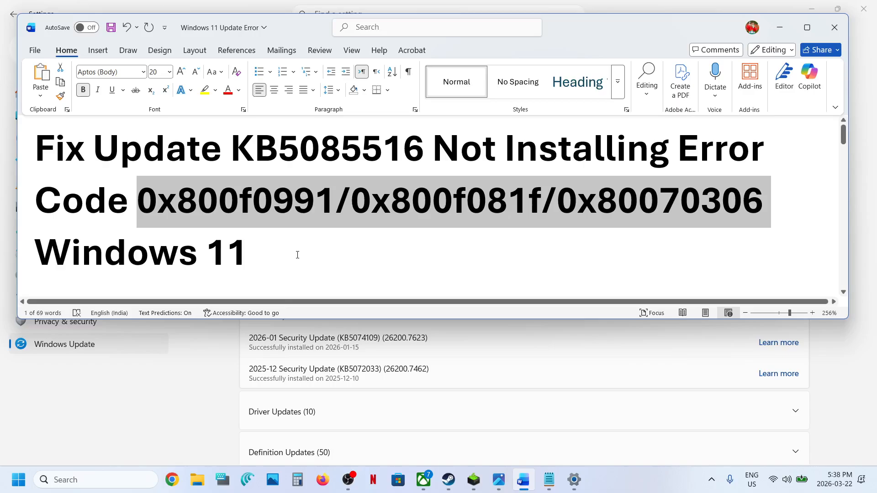
Switch to Settings, open the Windows Update page, pause updates for 1 week and resume them.
{"action": "left_click", "coordinate": [195, 393]}
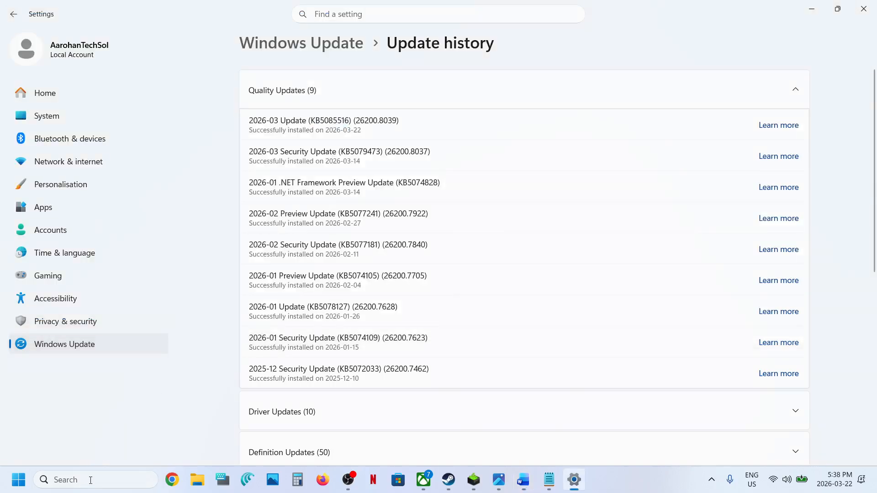
{"action": "left_click", "coordinate": [67, 346]}
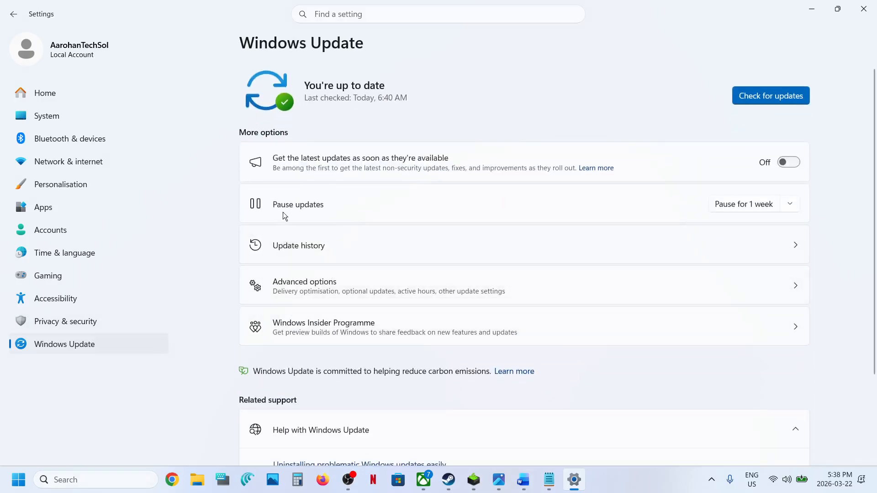
{"action": "left_click", "coordinate": [715, 205]}
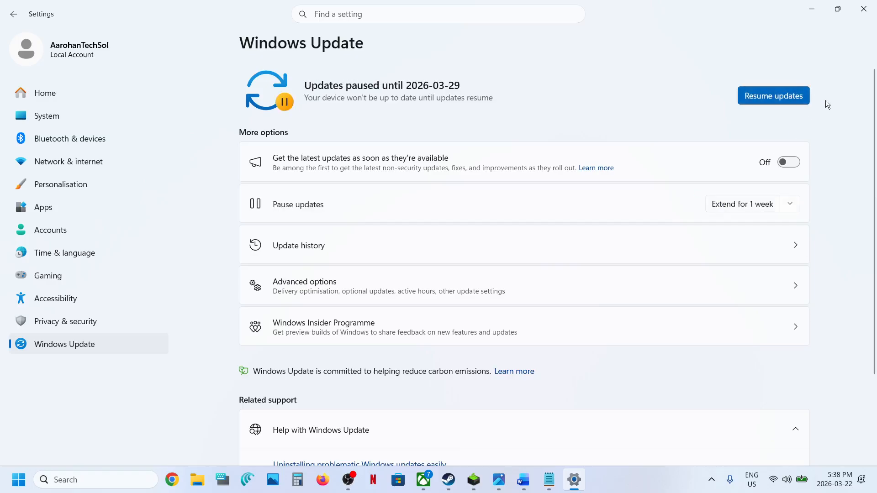
{"action": "left_click", "coordinate": [791, 96]}
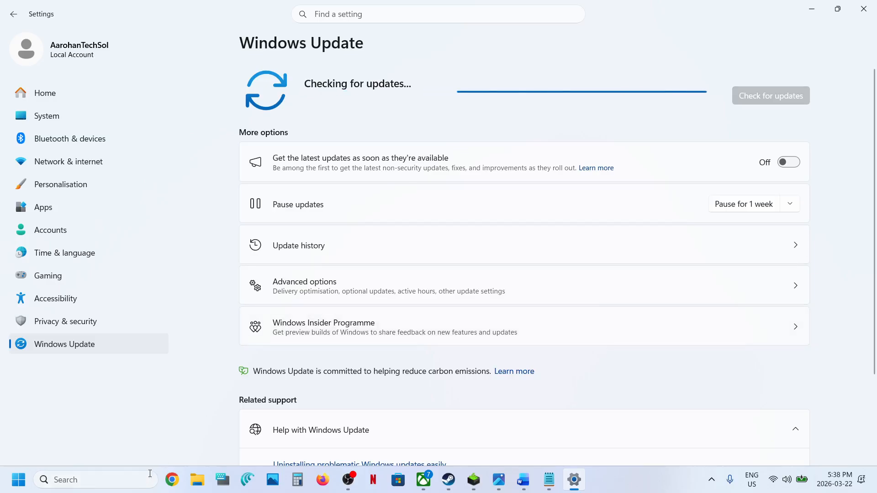
Find and open the Windows Services console.
{"action": "left_click", "coordinate": [126, 478]}
{"action": "type", "text": "services"}
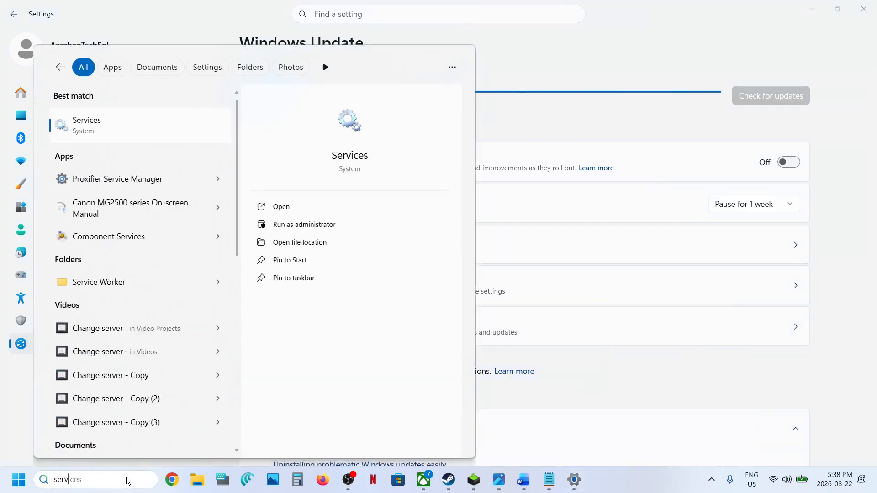
{"action": "key", "text": "Return"}
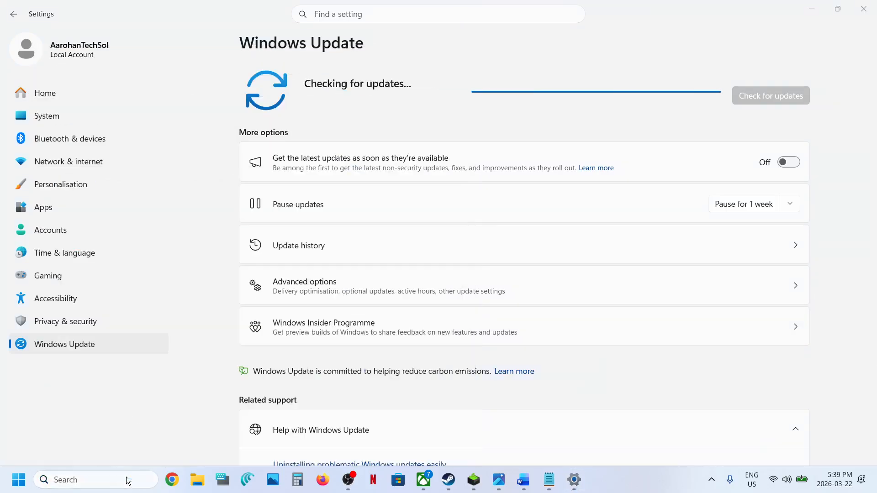
Set the Windows Update service's startup type to Automatic and apply the change.
{"action": "left_click", "coordinate": [255, 276]}
{"action": "key", "text": "w"}
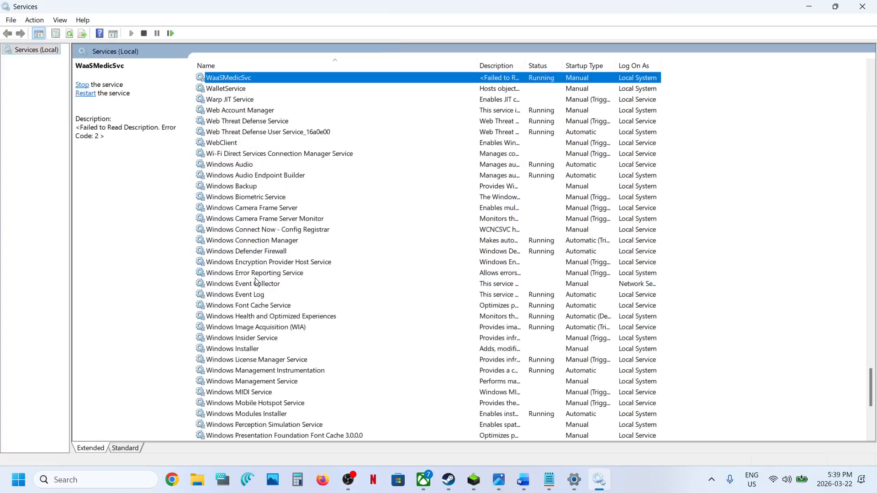
{"action": "scroll", "coordinate": [255, 278], "scroll_direction": "down", "scroll_amount": 8}
{"action": "left_click", "coordinate": [255, 284]}
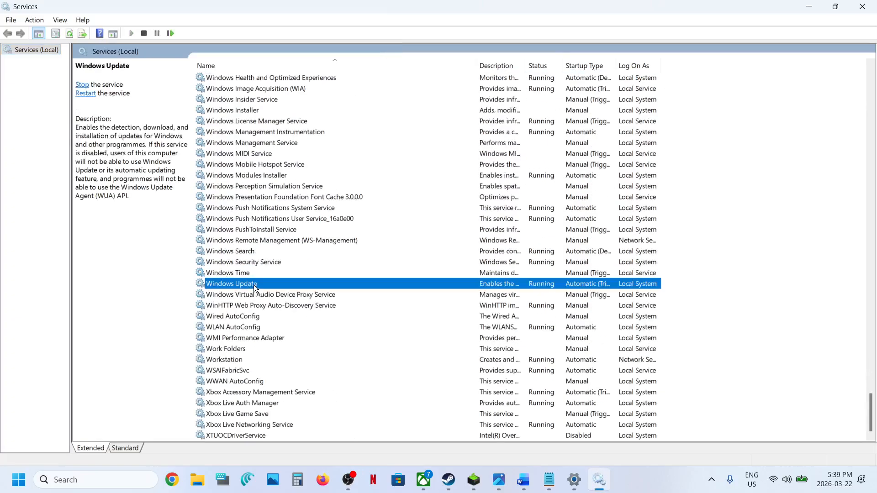
{"action": "double_click", "coordinate": [293, 283]}
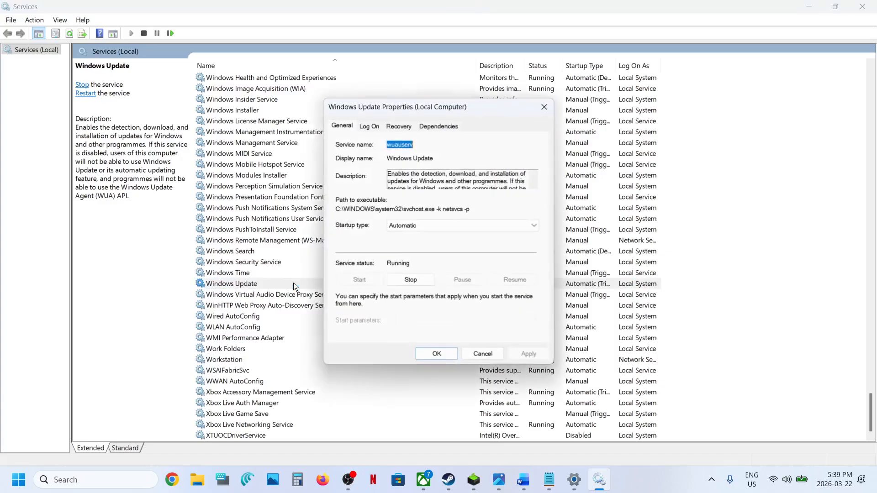
{"action": "left_click", "coordinate": [423, 225]}
{"action": "left_click", "coordinate": [418, 242]}
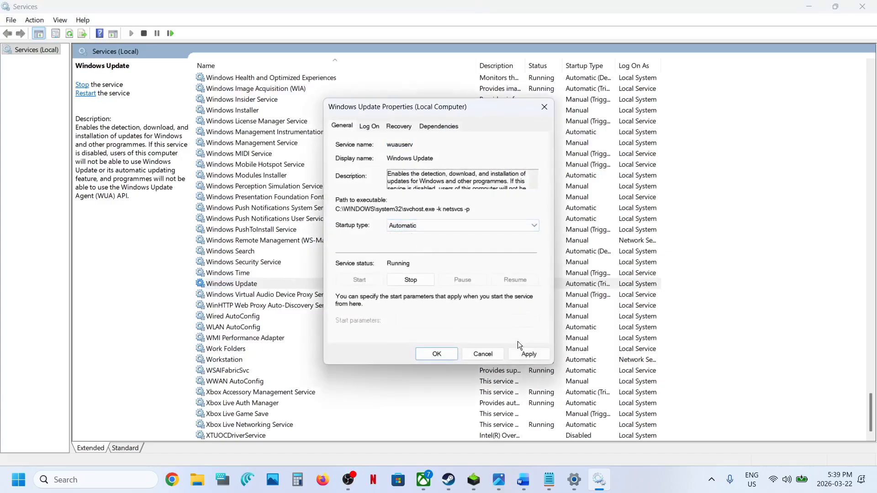
{"action": "left_click", "coordinate": [517, 352]}
{"action": "left_click", "coordinate": [436, 354]}
Restart the Windows Update service.
{"action": "left_click", "coordinate": [267, 286]}
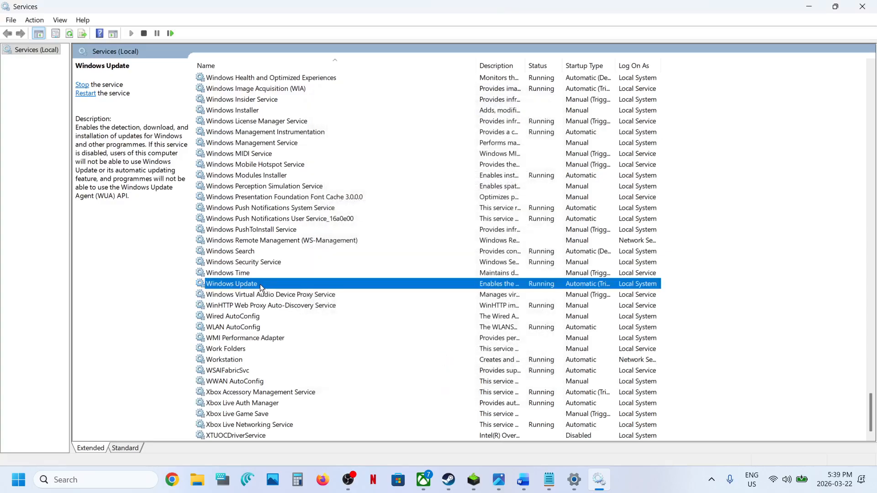
{"action": "right_click", "coordinate": [259, 284]}
{"action": "left_click", "coordinate": [293, 344]}
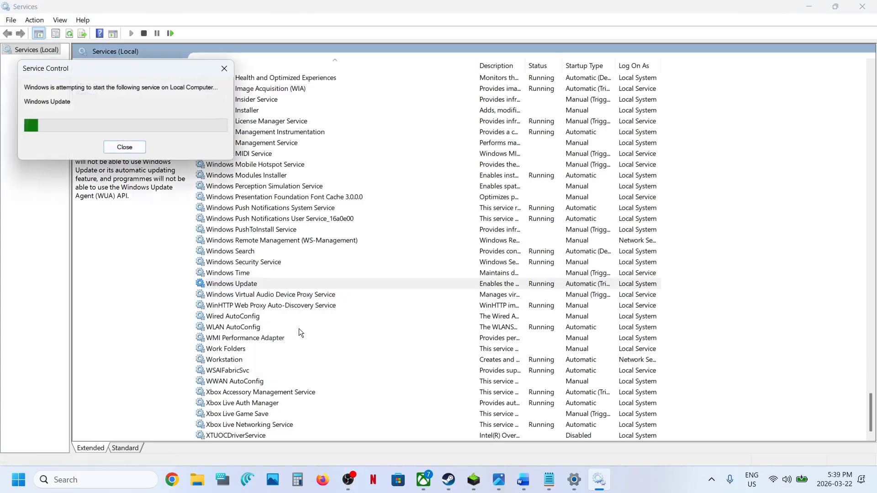
Set the Background Intelligent Transfer Service's startup type to Automatic and apply the change.
{"action": "left_click", "coordinate": [271, 232]}
{"action": "key", "text": "b"}
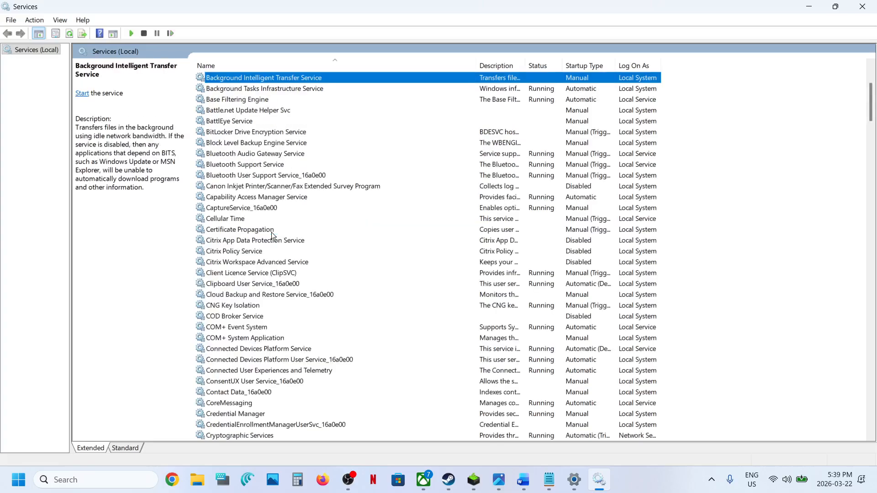
{"action": "scroll", "coordinate": [271, 232], "scroll_direction": "up", "scroll_amount": 3}
{"action": "double_click", "coordinate": [291, 177]}
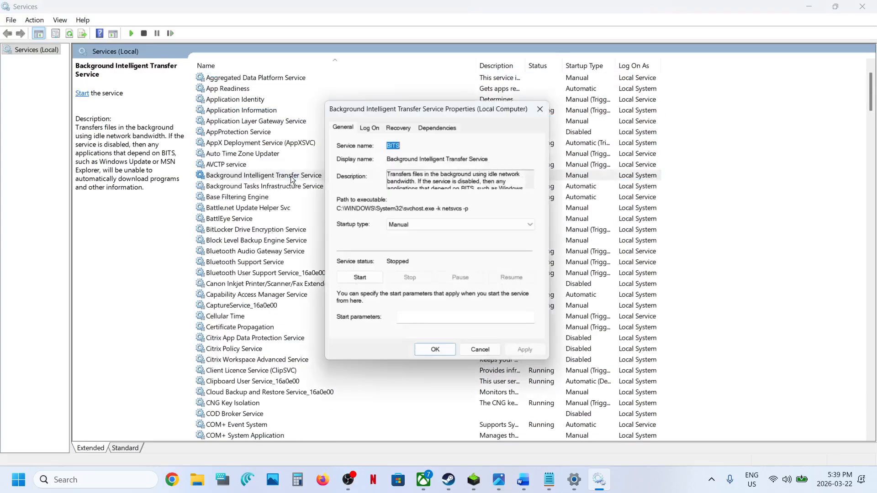
{"action": "left_click", "coordinate": [411, 225]}
{"action": "left_click", "coordinate": [407, 243]}
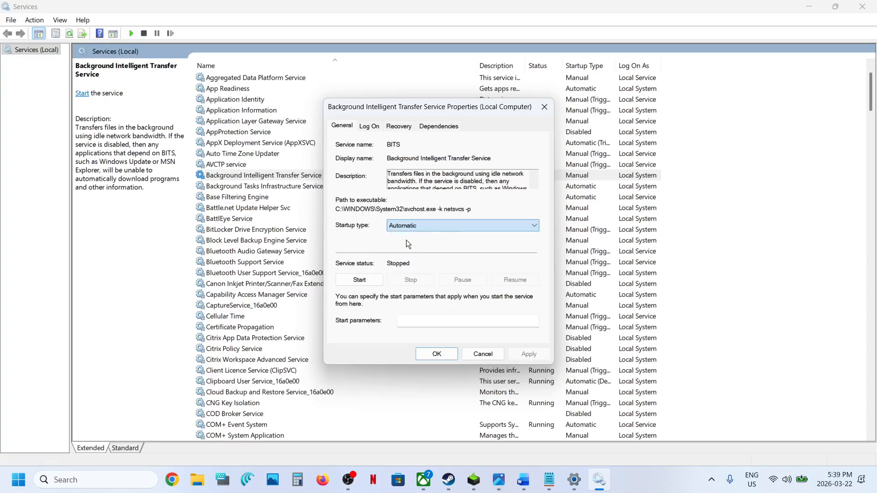
{"action": "left_click", "coordinate": [529, 354]}
Start the Background Intelligent Transfer Service, close its properties and restart the service.
{"action": "left_click", "coordinate": [371, 283]}
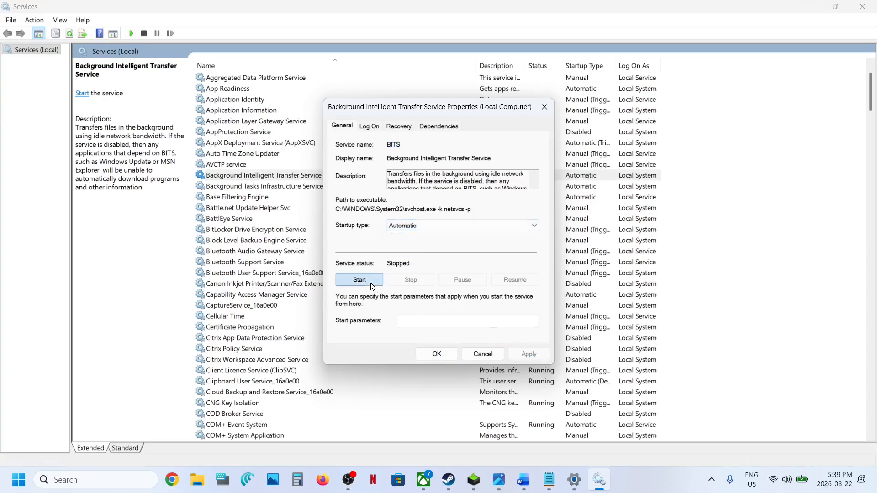
{"action": "left_click", "coordinate": [440, 351]}
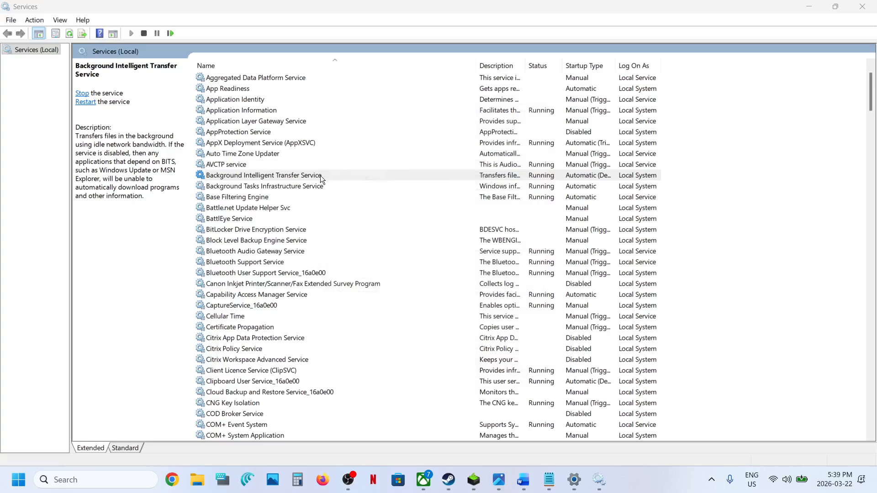
{"action": "right_click", "coordinate": [320, 175]}
{"action": "left_click", "coordinate": [355, 232]}
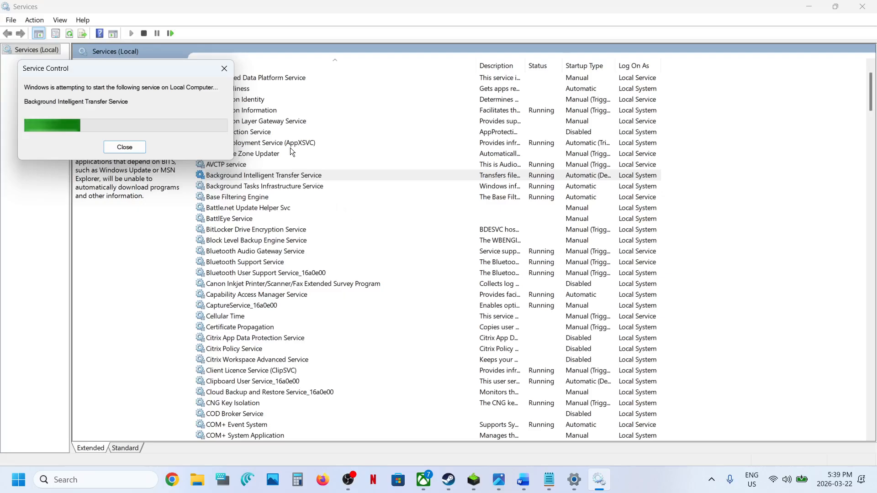
Set the App Readiness service's startup type to Automatic and apply the change.
{"action": "left_click", "coordinate": [246, 90]}
{"action": "scroll", "coordinate": [246, 93], "scroll_direction": "up", "scroll_amount": 2}
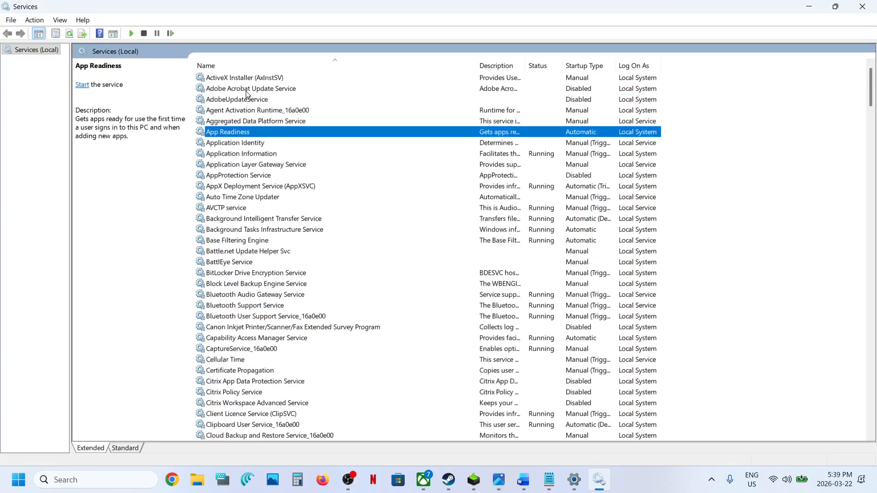
{"action": "double_click", "coordinate": [247, 132]}
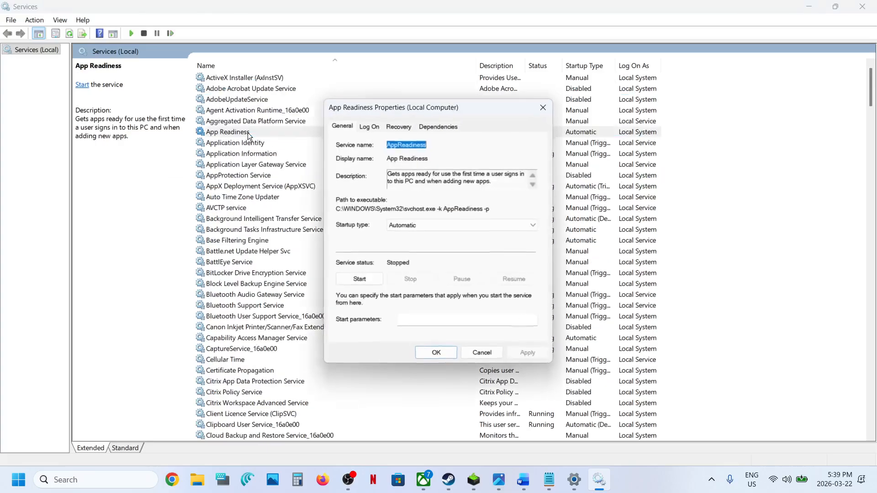
{"action": "left_click", "coordinate": [405, 231]}
{"action": "key", "text": "Escape"}
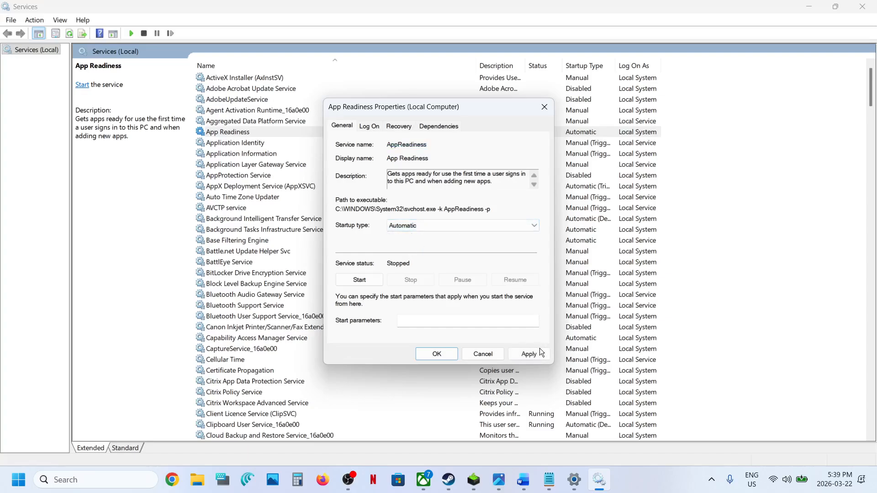
{"action": "left_click", "coordinate": [540, 353]}
Start the App Readiness service, close its properties and restart the service.
{"action": "left_click", "coordinate": [368, 281]}
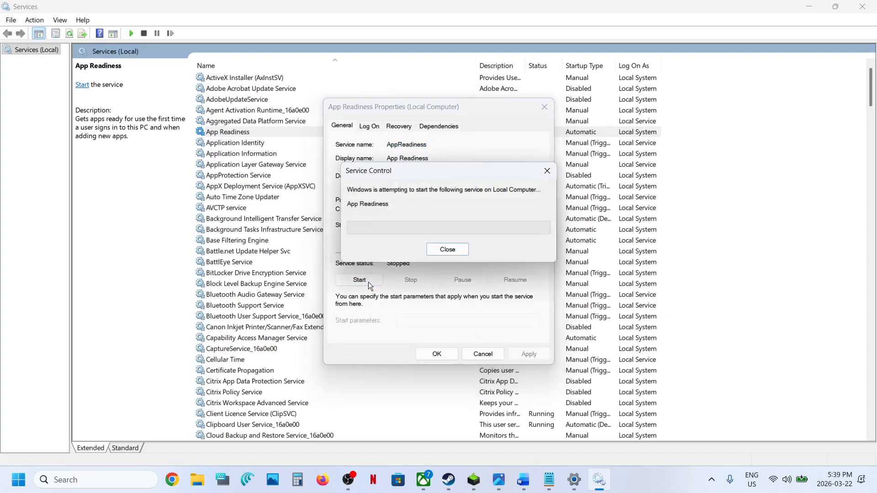
{"action": "left_click", "coordinate": [431, 350]}
{"action": "right_click", "coordinate": [252, 133]}
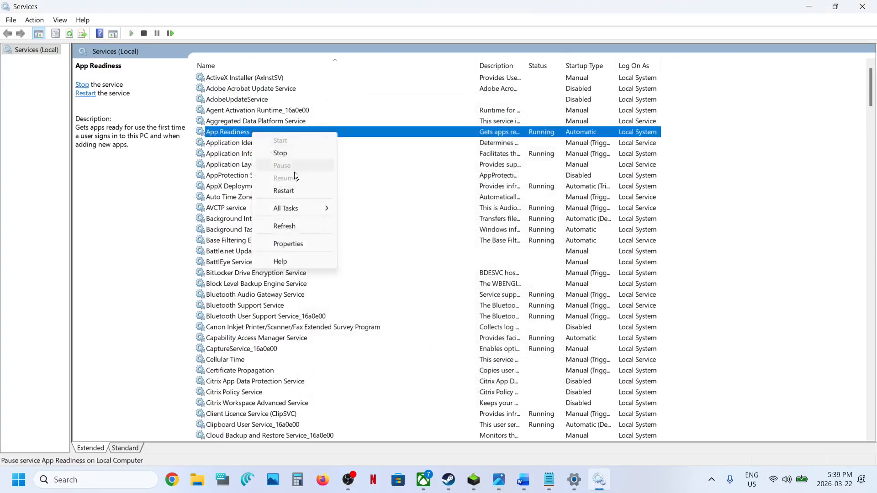
{"action": "left_click", "coordinate": [287, 192]}
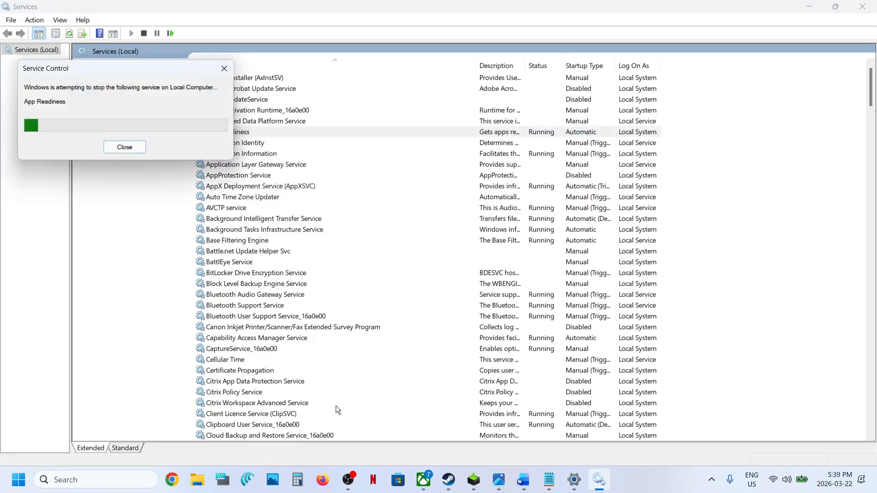
Switch back to Settings and retry the Windows Update check.
{"action": "left_click", "coordinate": [575, 485]}
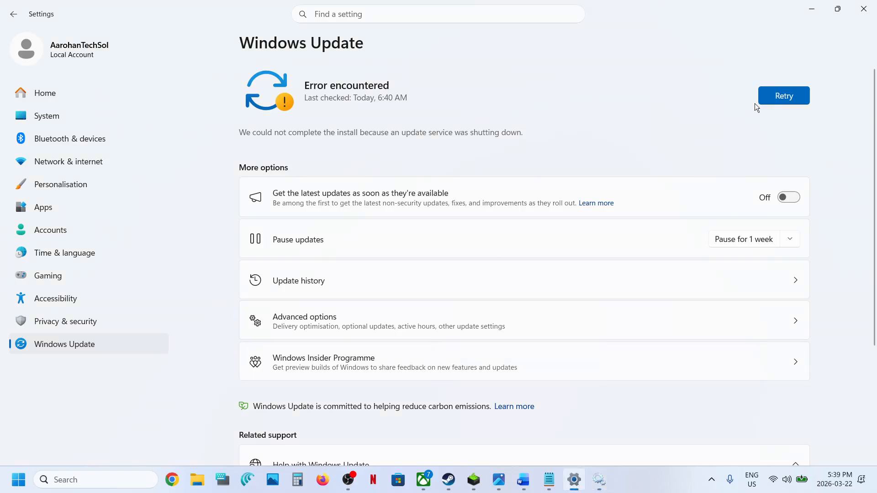
{"action": "left_click", "coordinate": [772, 99]}
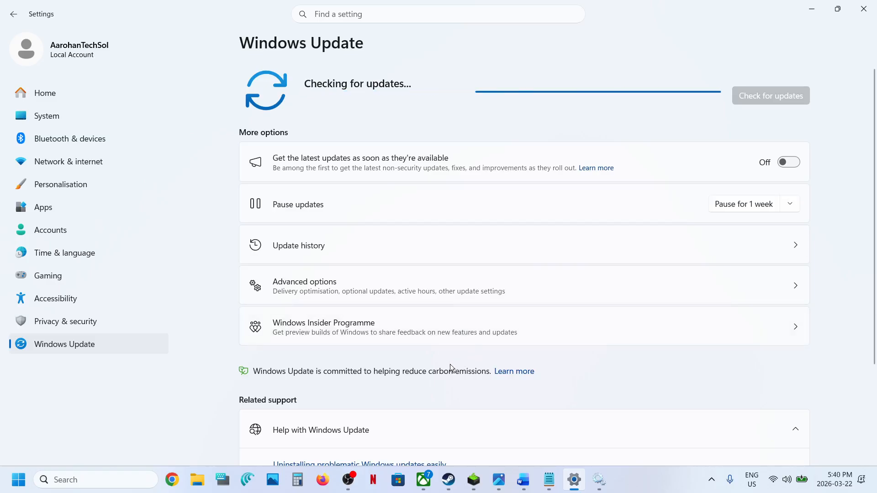
Switch to the Windows 11 Update Error document in Word and locate the sfc and DISM repair commands.
{"action": "left_click", "coordinate": [523, 479]}
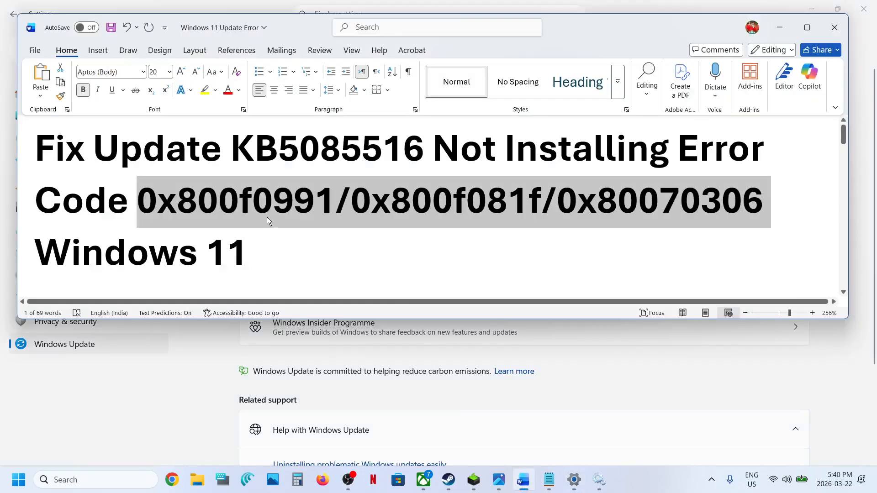
{"action": "scroll", "coordinate": [266, 218], "scroll_direction": "down", "scroll_amount": 10}
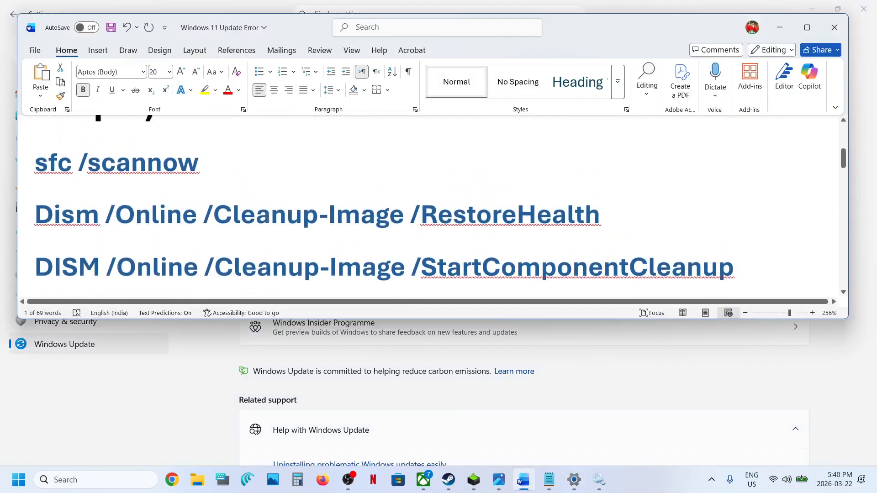
{"action": "scroll", "coordinate": [266, 217], "scroll_direction": "up", "scroll_amount": 2}
{"action": "scroll", "coordinate": [267, 217], "scroll_direction": "down", "scroll_amount": 2}
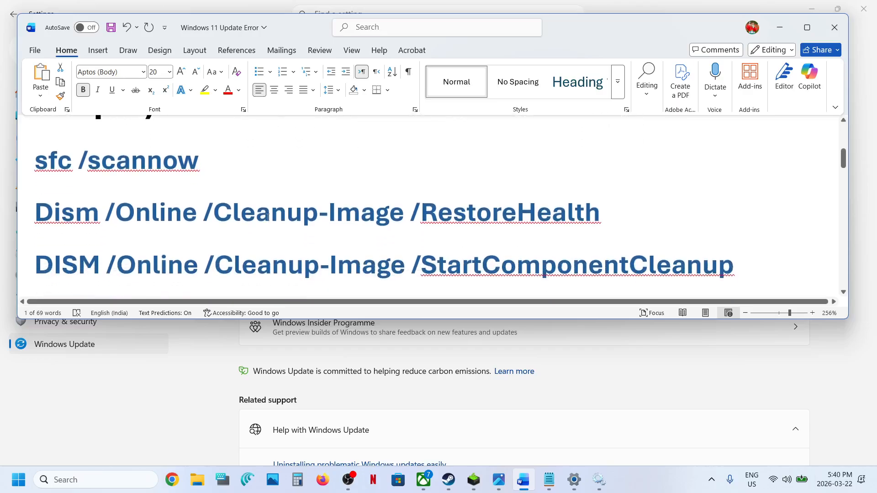
Open Command Prompt as administrator and allow it to make changes to the device.
{"action": "left_click", "coordinate": [105, 478]}
{"action": "type", "text": "cmd"}
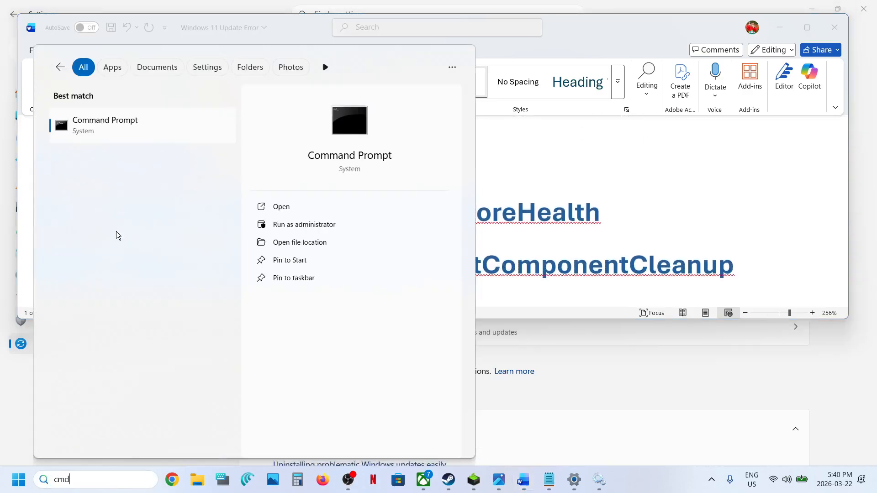
{"action": "right_click", "coordinate": [131, 142]}
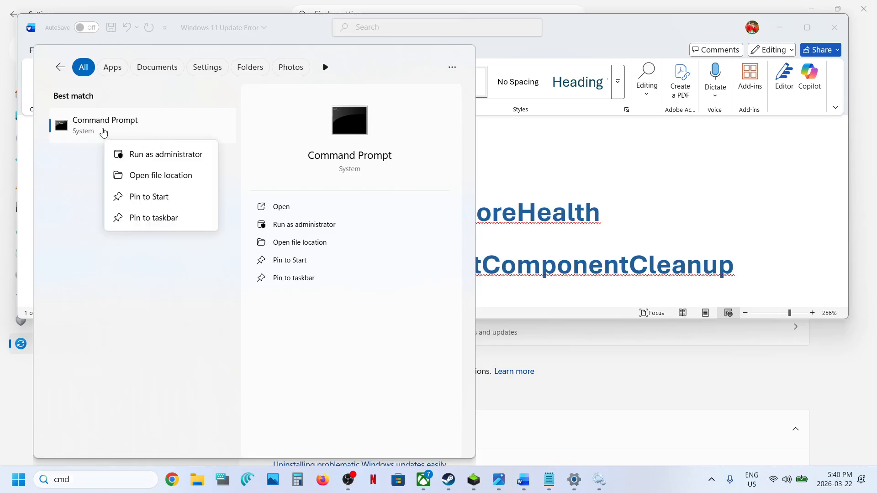
{"action": "left_click", "coordinate": [161, 155]}
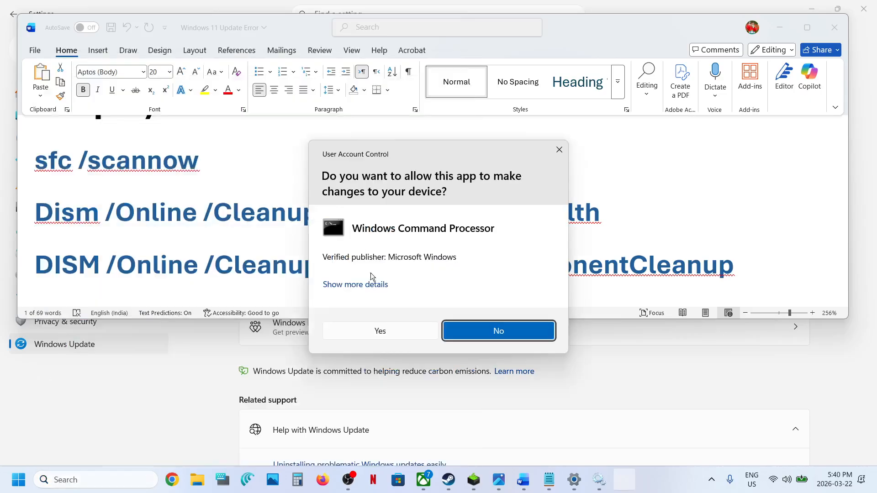
{"action": "left_click", "coordinate": [370, 330]}
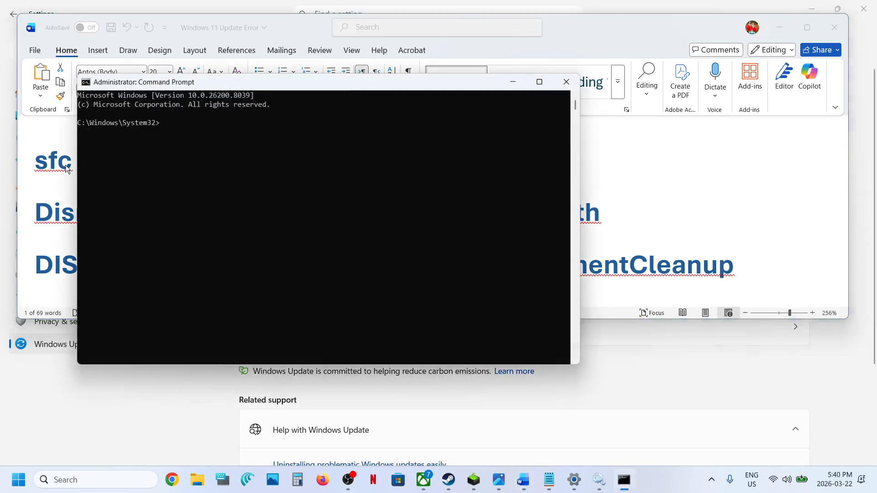
Copy the sfc /scannow command from the Word document and run it in Command Prompt.
{"action": "triple_click", "coordinate": [64, 165]}
{"action": "key", "text": "ctrl+c"}
{"action": "key", "text": "alt+Tab"}
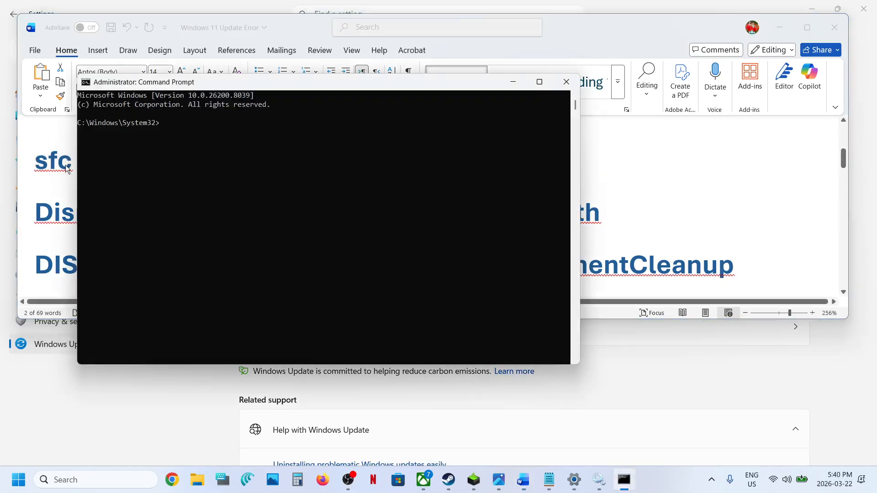
{"action": "left_click", "coordinate": [176, 141]}
{"action": "key", "text": "ctrl+v"}
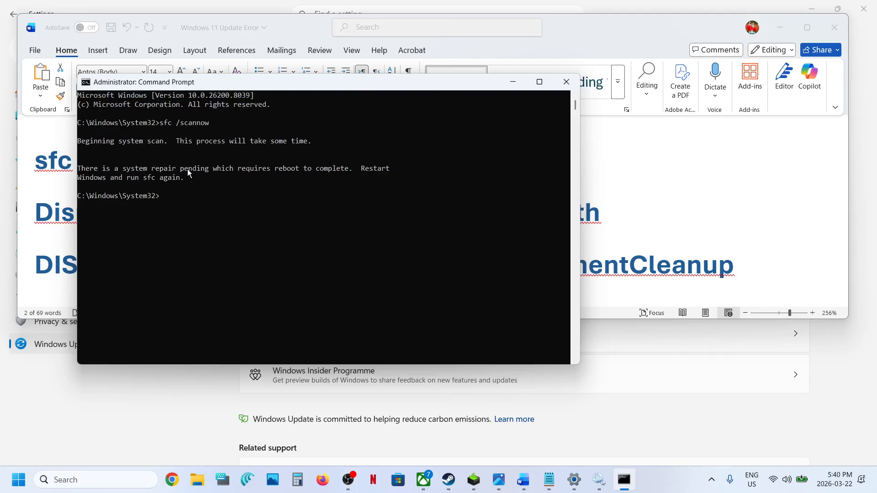
Copy the Dism /Online /Cleanup-Image /RestoreHealth command from the Word document and run it in Command Prompt.
{"action": "key", "text": "alt+Tab"}
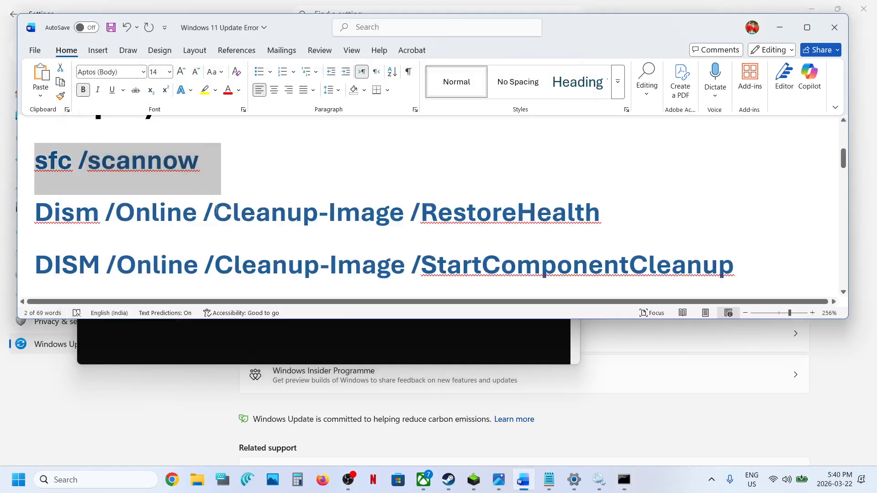
{"action": "triple_click", "coordinate": [217, 212]}
{"action": "key", "text": "ctrl+c"}
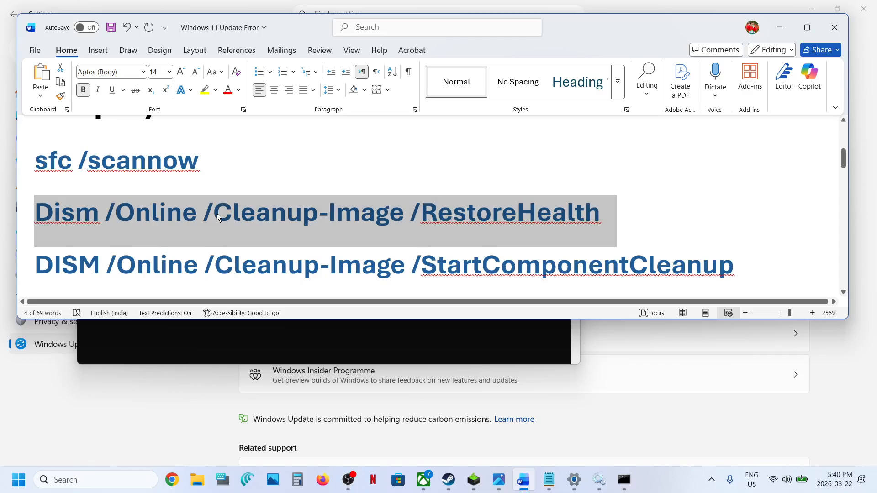
{"action": "key", "text": "alt+Tab"}
{"action": "key", "text": "ctrl+v"}
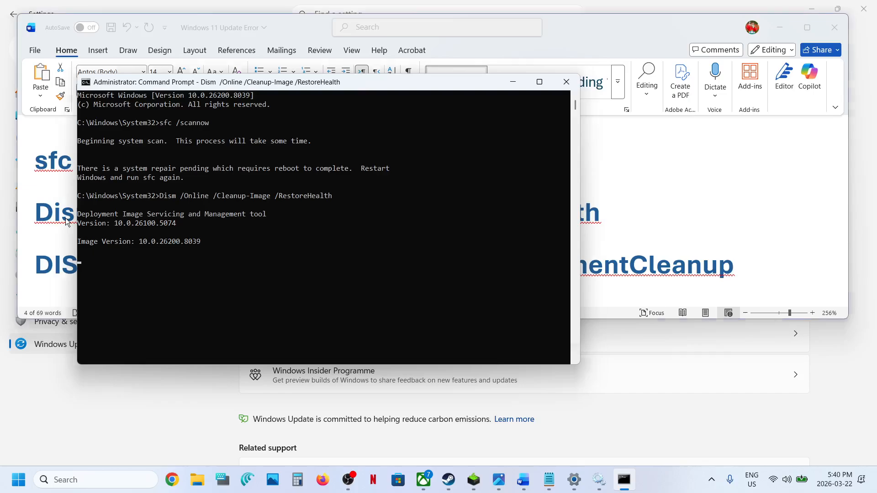
Select the DISM /Online /Cleanup-Image /StartComponentCleanup command in the Word document and check the progress of the running Dism command.
{"action": "key", "text": "alt+Tab"}
{"action": "triple_click", "coordinate": [247, 264]}
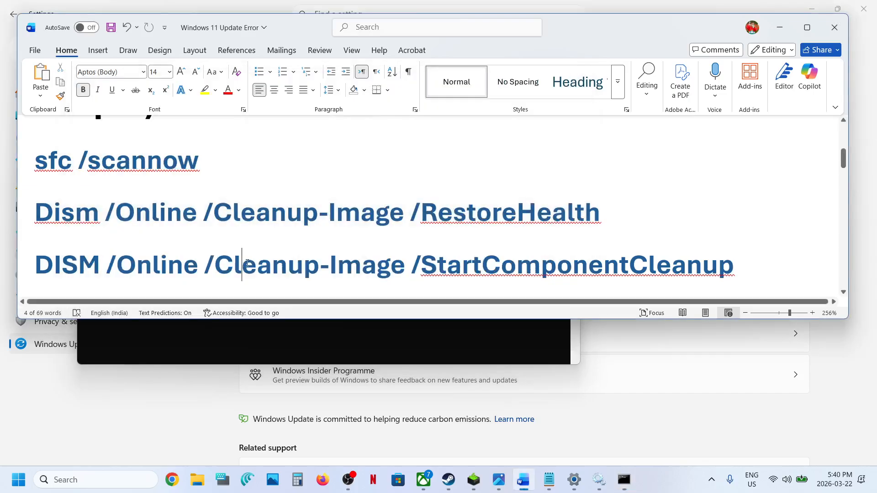
{"action": "key", "text": "alt+Tab"}
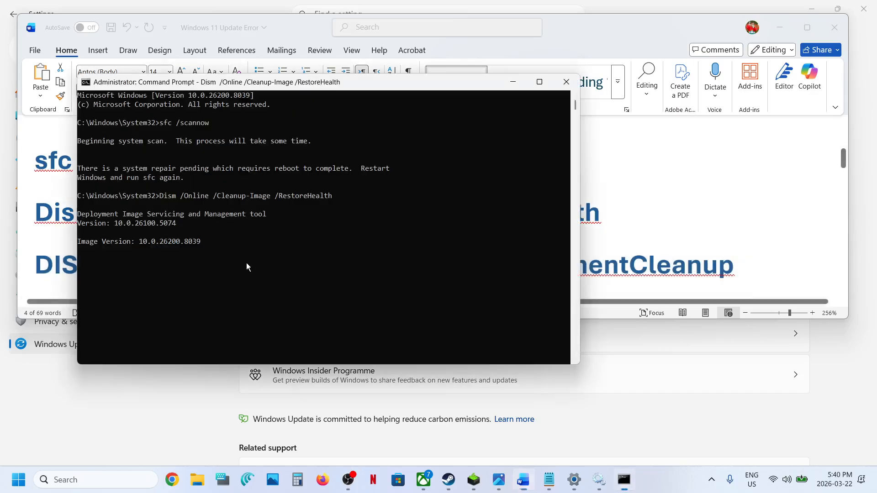
{"action": "key", "text": "alt+Tab"}
{"action": "key", "text": "alt+Tab"}
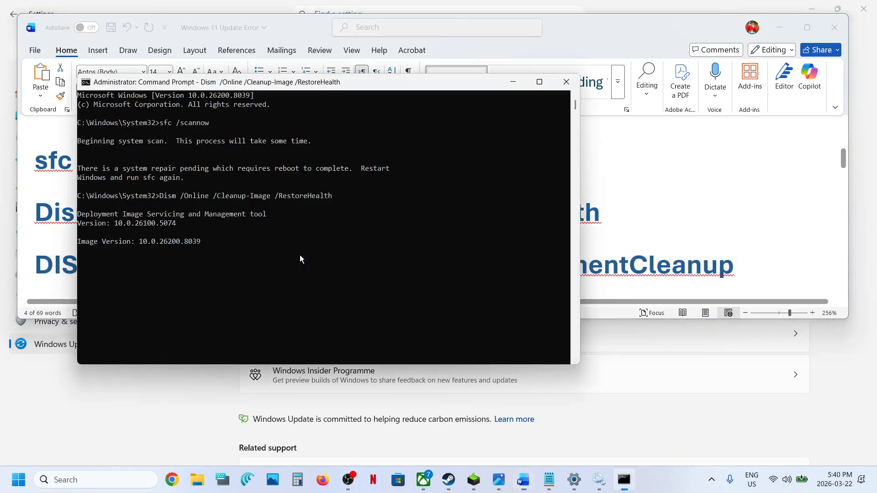
{"action": "key", "text": "alt+Tab"}
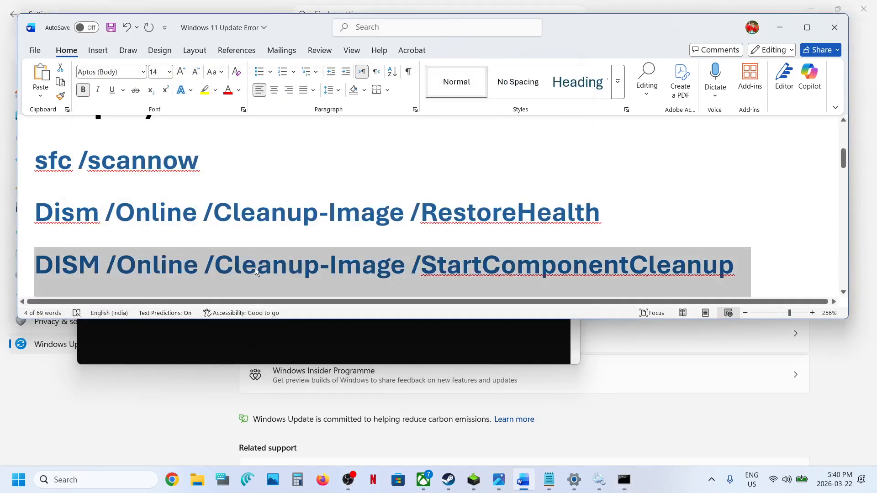
Switch to Settings and display the computer's power options for restarting.
{"action": "key", "text": "alt+Tab"}
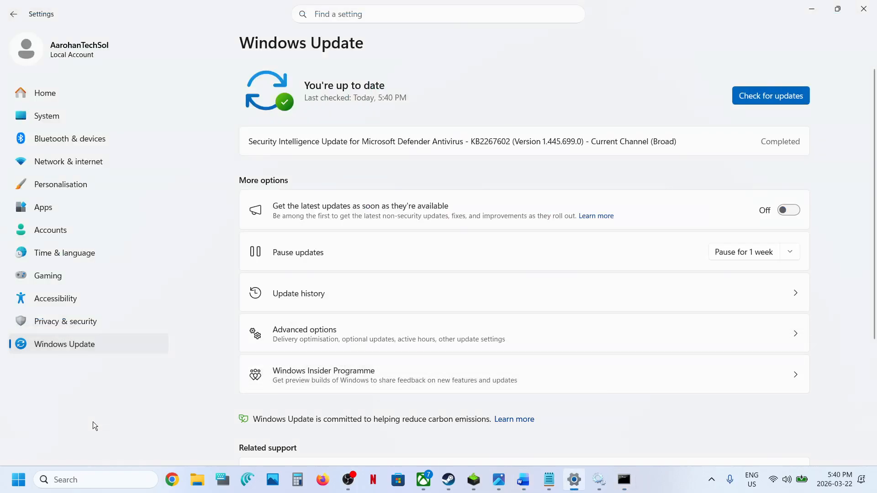
{"action": "left_click", "coordinate": [19, 479]}
{"action": "left_click", "coordinate": [323, 440]}
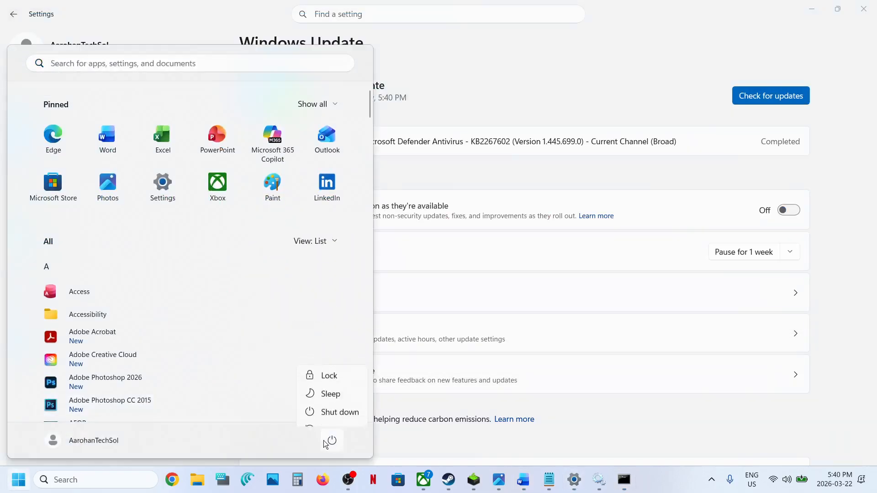
Return to the Word document and open the Microsoft Update Catalog link under Step 4 in the browser.
{"action": "left_click", "coordinate": [523, 479]}
{"action": "scroll", "coordinate": [376, 260], "scroll_direction": "down", "scroll_amount": 10}
{"action": "scroll", "coordinate": [376, 259], "scroll_direction": "down", "scroll_amount": 5}
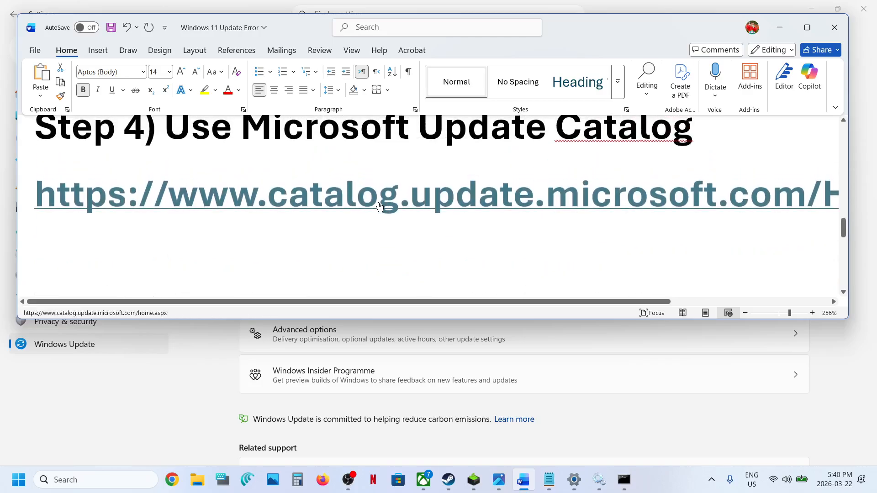
{"action": "left_click", "coordinate": [390, 211], "text": "ctrl"}
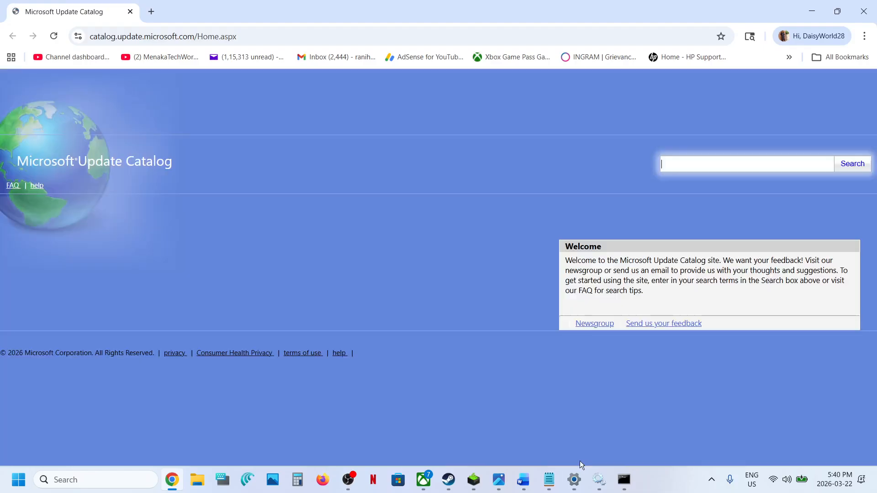
Copy the update number KB5085516 from the Windows Update history in Settings and search the Microsoft Update Catalog for it.
{"action": "left_click", "coordinate": [574, 479]}
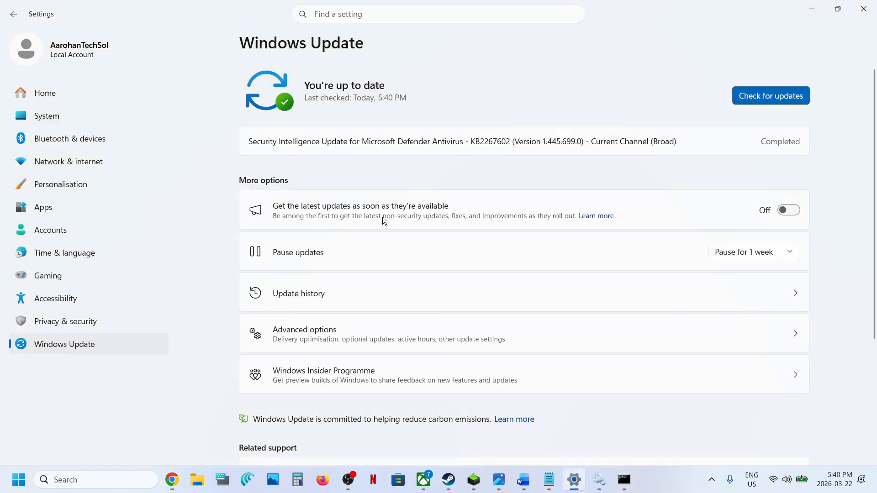
{"action": "left_click", "coordinate": [298, 293]}
{"action": "double_click", "coordinate": [340, 115]}
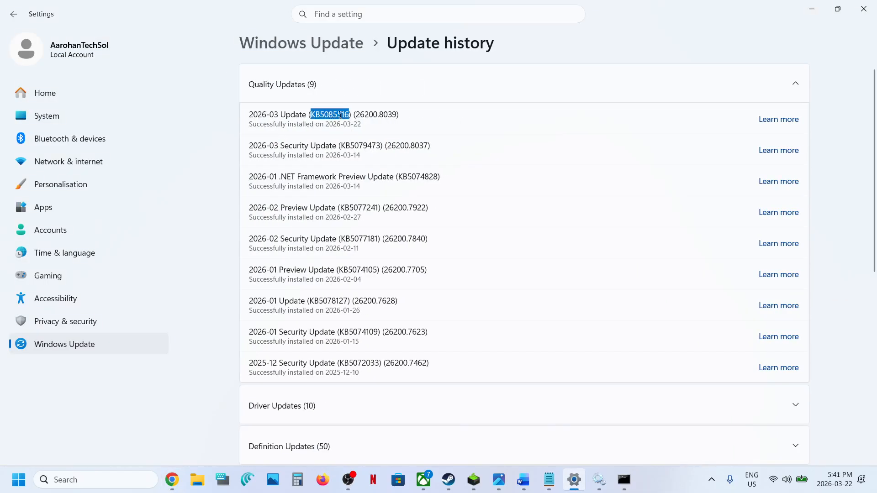
{"action": "key", "text": "alt+Tab"}
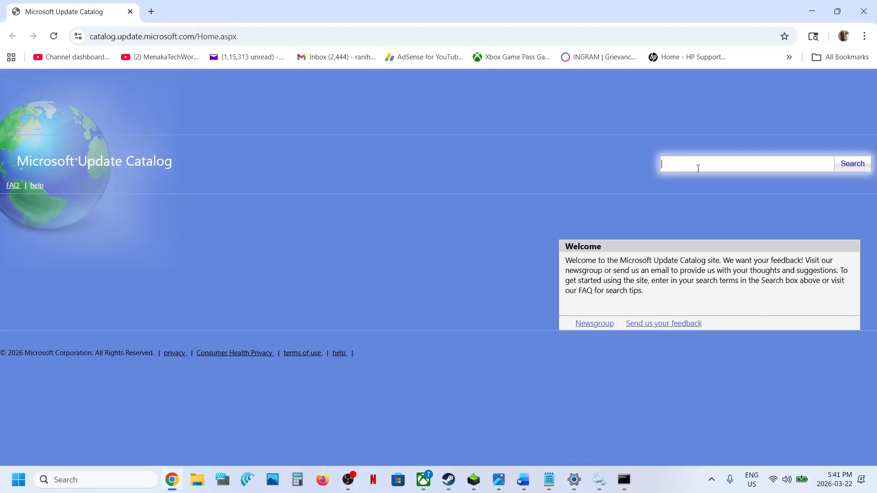
{"action": "key", "text": "ctrl+v"}
{"action": "left_click", "coordinate": [851, 164]}
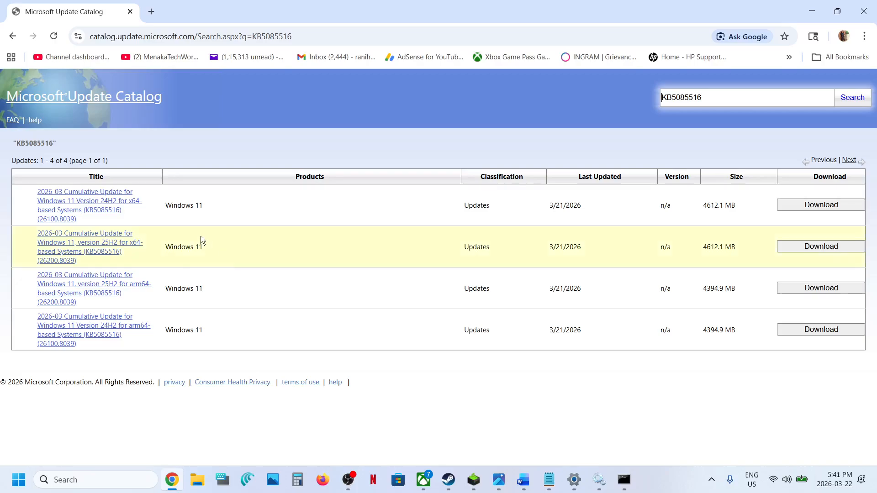
Run winver to check the installed Windows version, and close the About Windows dialog.
{"action": "left_click", "coordinate": [105, 479]}
{"action": "type", "text": "winver"}
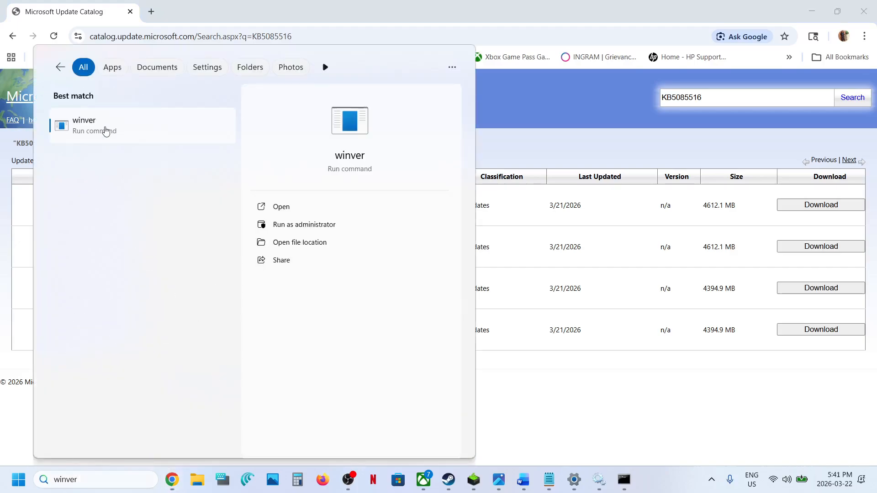
{"action": "left_click", "coordinate": [105, 131]}
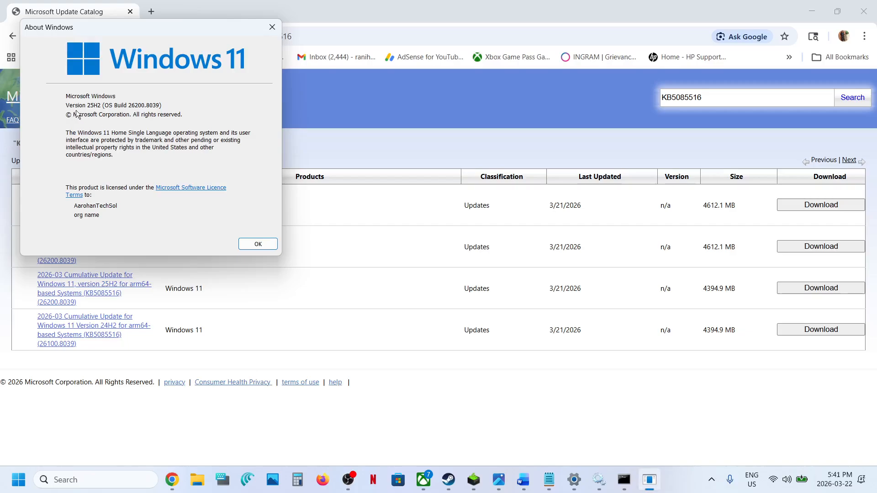
{"action": "left_click", "coordinate": [272, 27]}
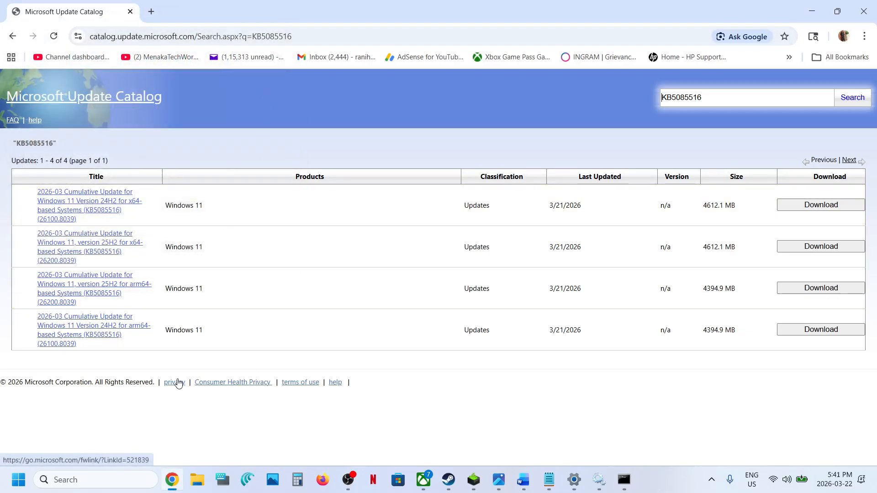
Switch to Settings, check the system type in the System About device specifications, and close Settings.
{"action": "key", "text": "alt+Tab"}
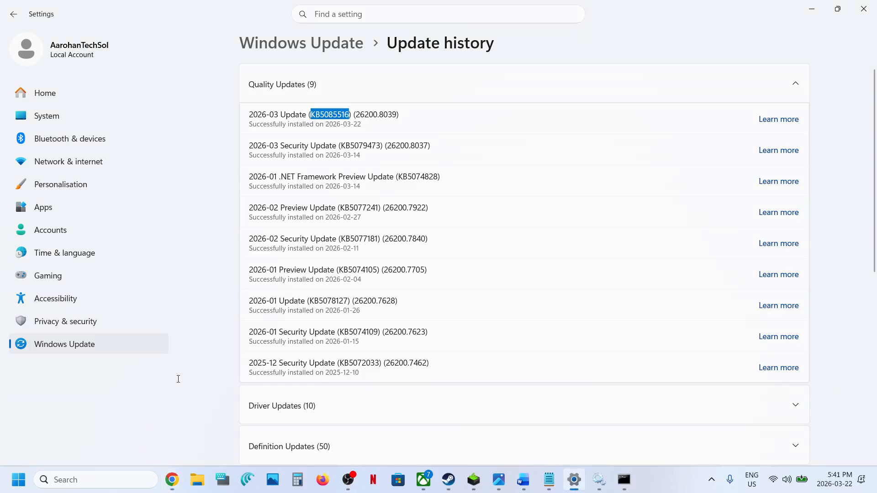
{"action": "left_click", "coordinate": [66, 120]}
{"action": "scroll", "coordinate": [372, 267], "scroll_direction": "down", "scroll_amount": 10}
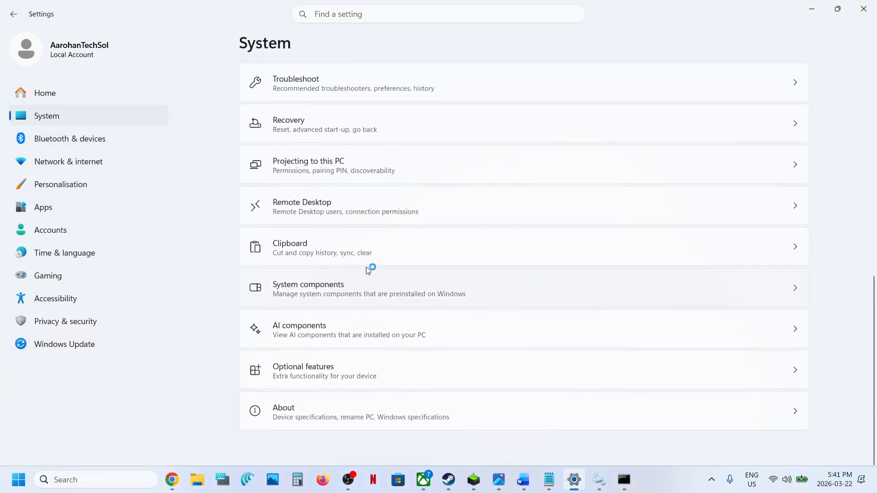
{"action": "left_click", "coordinate": [321, 407]}
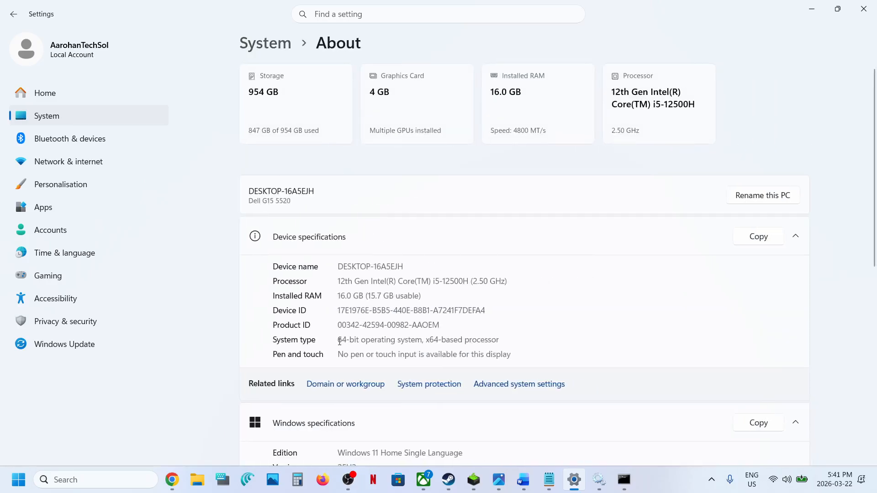
{"action": "left_click_drag", "start_coordinate": [339, 341], "coordinate": [516, 339]}
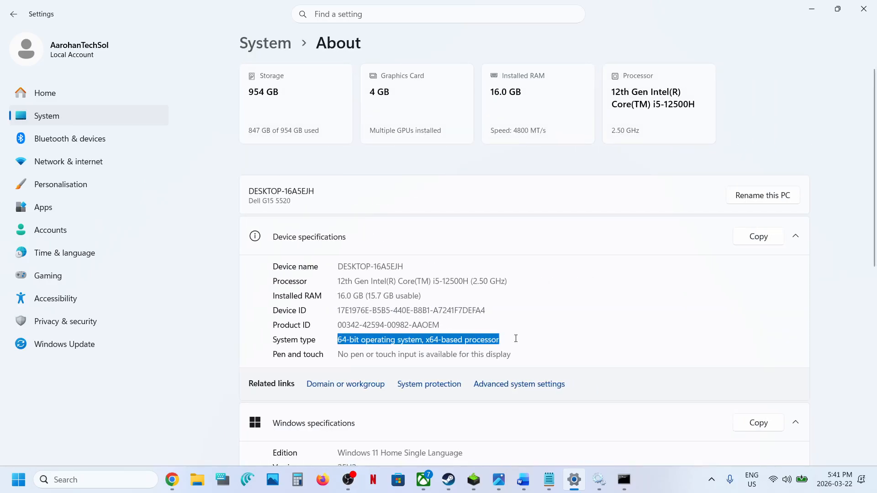
{"action": "left_click", "coordinate": [862, 10]}
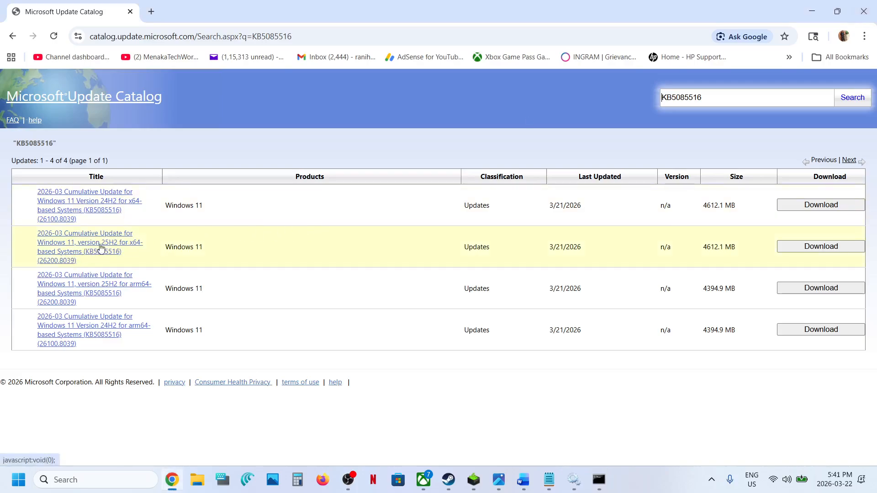
{"action": "left_click", "coordinate": [780, 249]}
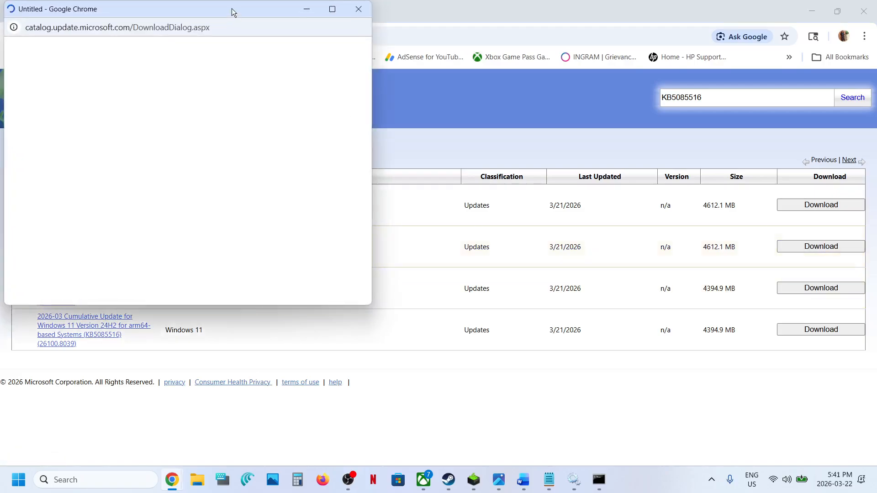
{"action": "left_click_drag", "start_coordinate": [234, 12], "coordinate": [424, 20]}
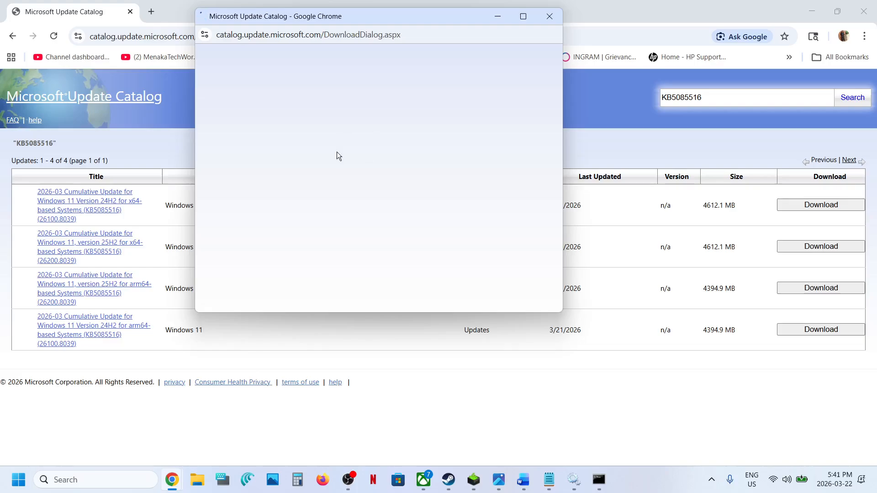
{"action": "left_click", "coordinate": [545, 20]}
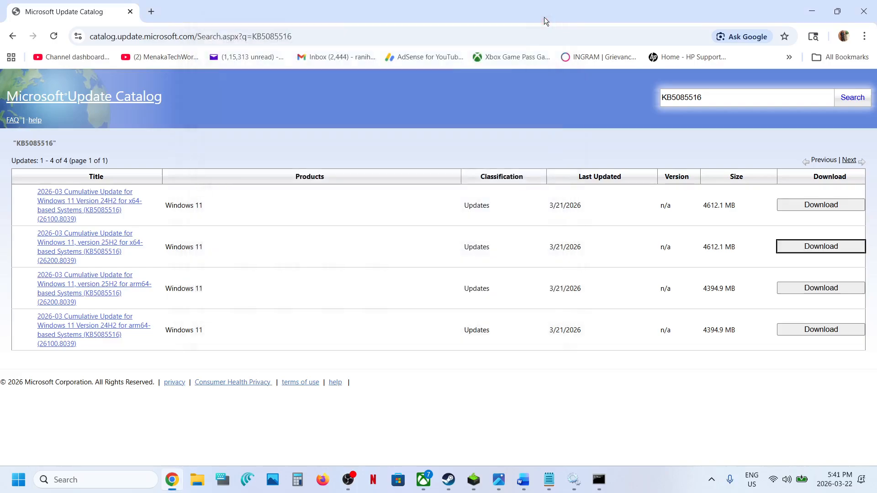
{"action": "left_click", "coordinate": [797, 246]}
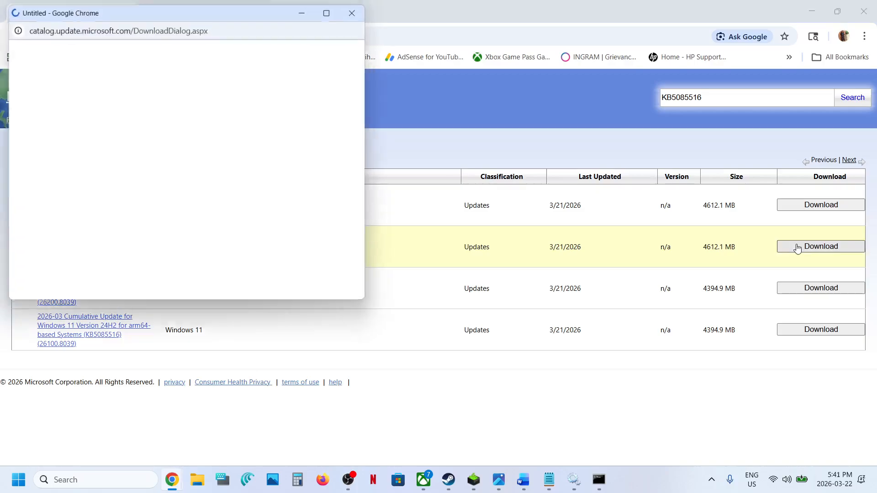
{"action": "left_click_drag", "start_coordinate": [263, 10], "coordinate": [499, 66]}
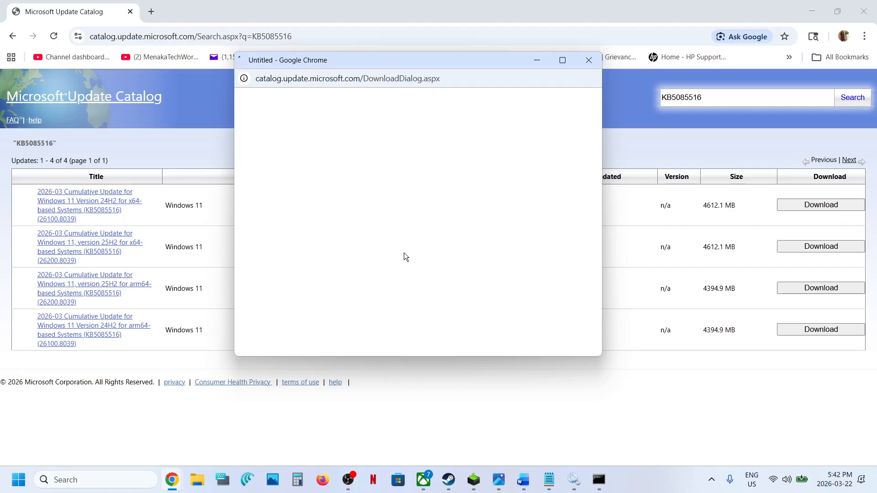
{"action": "left_click", "coordinate": [454, 79]}
{"action": "left_click", "coordinate": [588, 60]}
{"action": "left_click", "coordinate": [803, 207]}
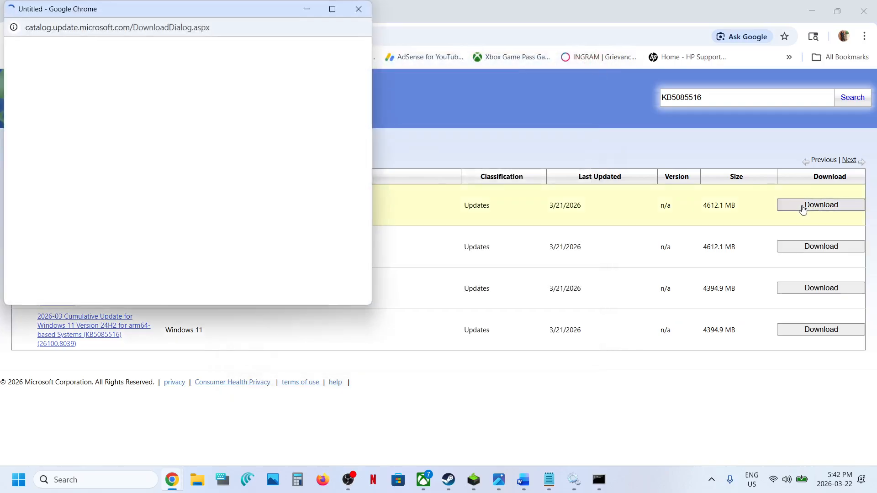
{"action": "left_click", "coordinate": [366, 10]}
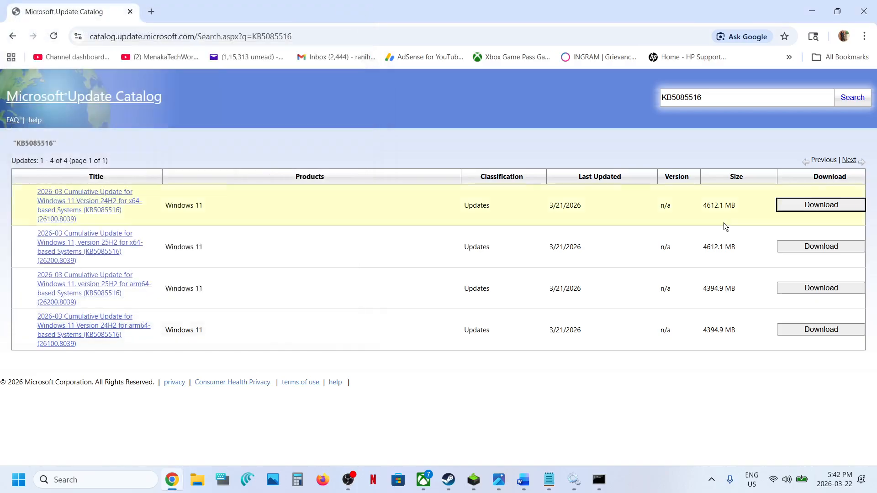
Download the windows11.0-kb5085516-x64 .msu file for Windows 11 version 25H2 x64 from the catalog and view its download progress.
{"action": "left_click", "coordinate": [804, 247]}
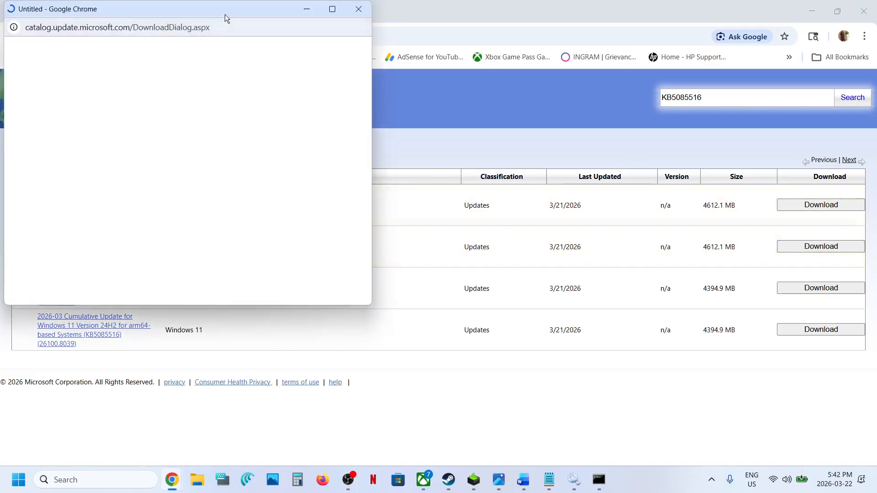
{"action": "left_click_drag", "start_coordinate": [224, 15], "coordinate": [503, 86]}
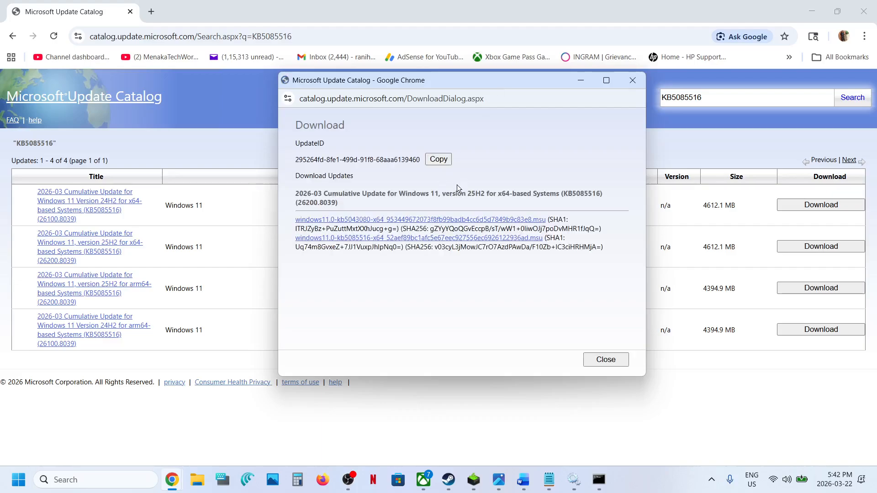
{"action": "left_click", "coordinate": [367, 238]}
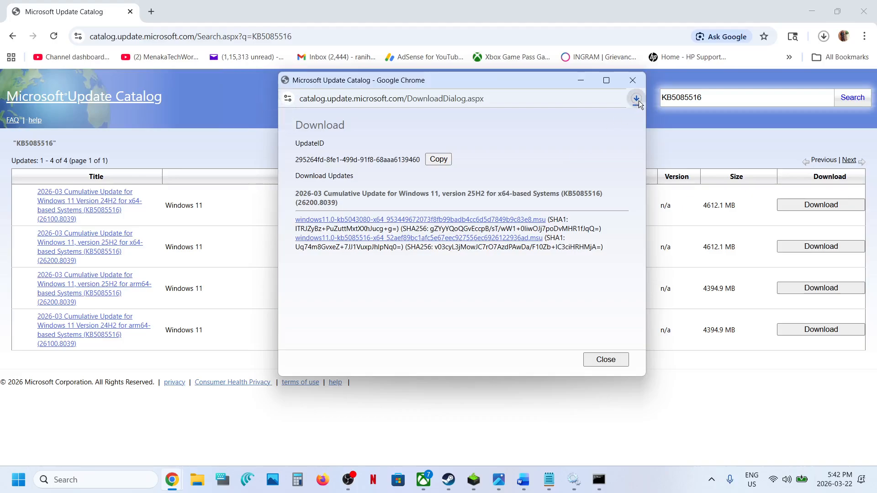
{"action": "left_click", "coordinate": [637, 100]}
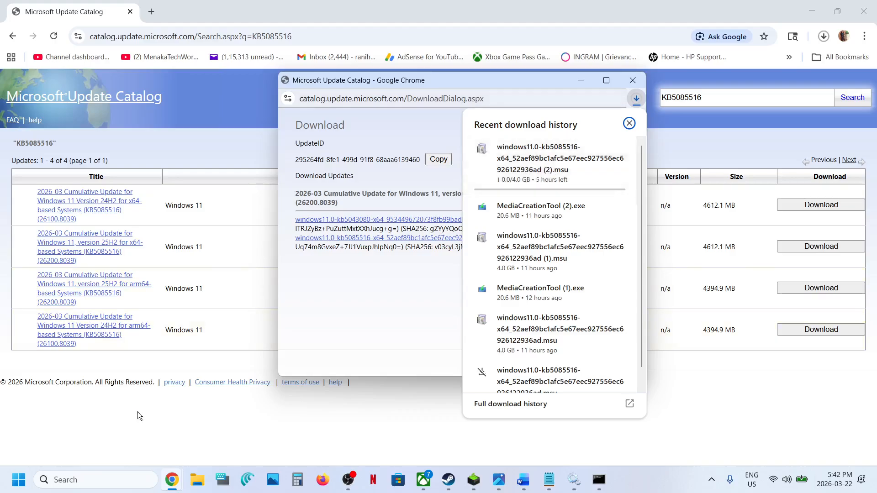
Look at the PC's power options for restarting, and dismiss them.
{"action": "left_click", "coordinate": [18, 480]}
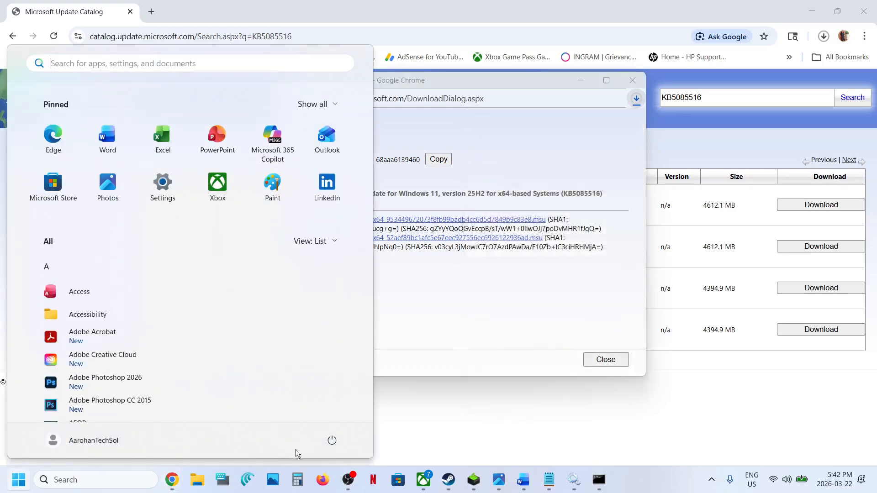
{"action": "left_click", "coordinate": [339, 442]}
{"action": "left_click", "coordinate": [429, 409]}
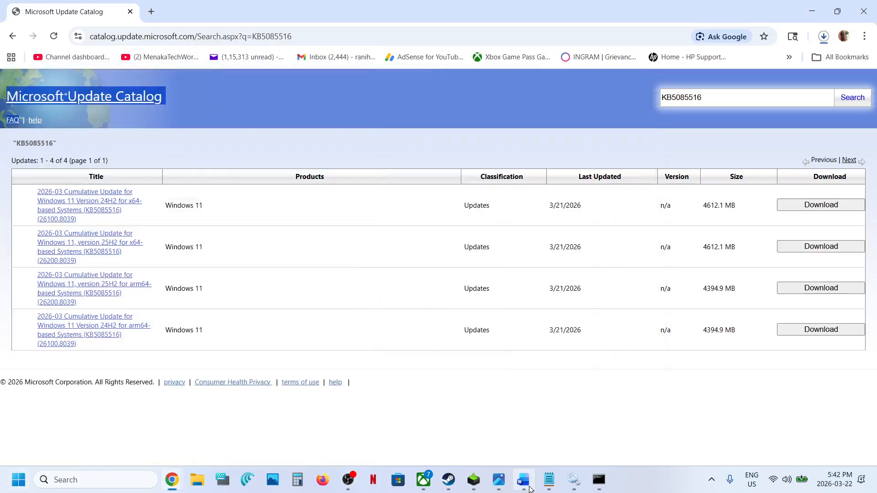
Switch from the Word notes to Settings and open the Recovery page through the advanced options of Windows Update.
{"action": "left_click", "coordinate": [529, 487]}
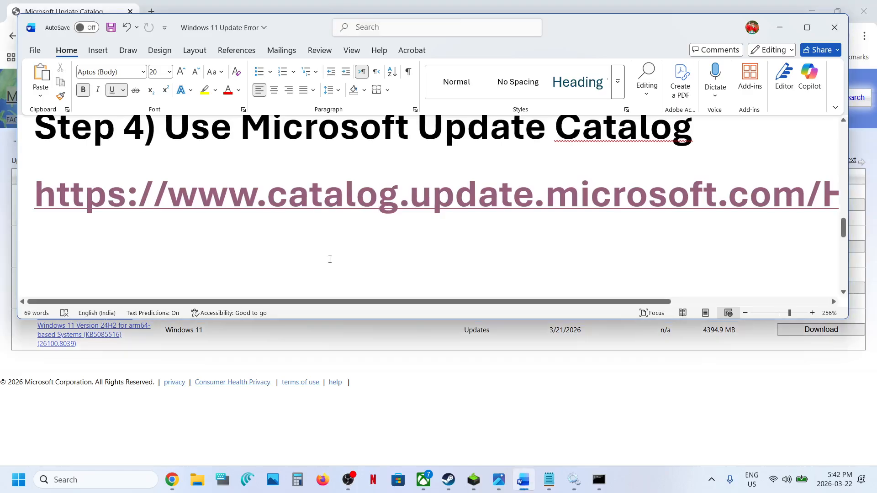
{"action": "key", "text": "super+i"}
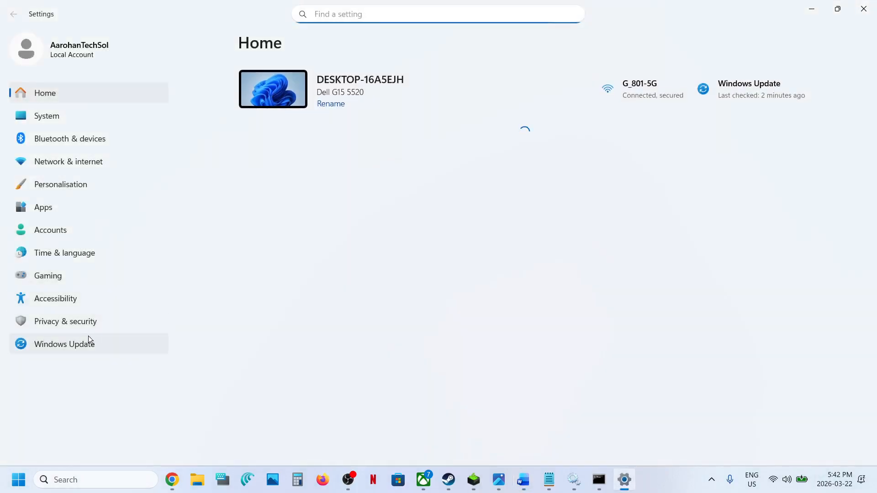
{"action": "left_click", "coordinate": [80, 343]}
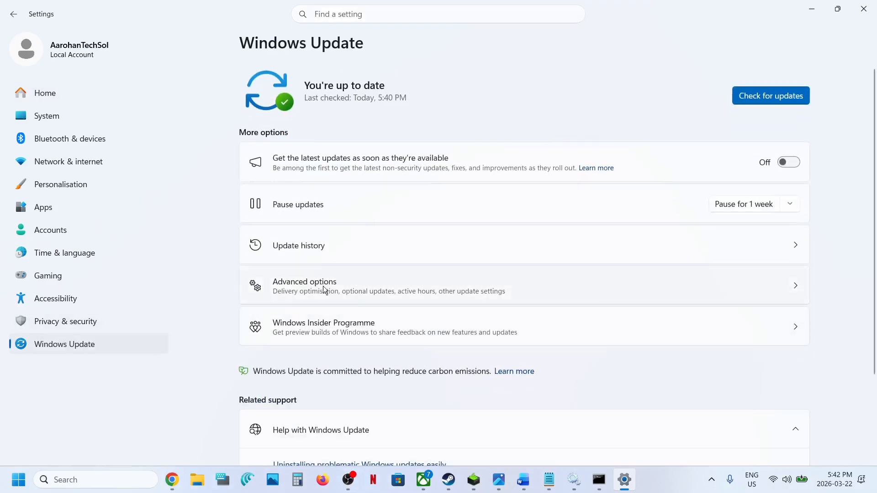
{"action": "left_click", "coordinate": [323, 287]}
{"action": "scroll", "coordinate": [322, 287], "scroll_direction": "down", "scroll_amount": 10}
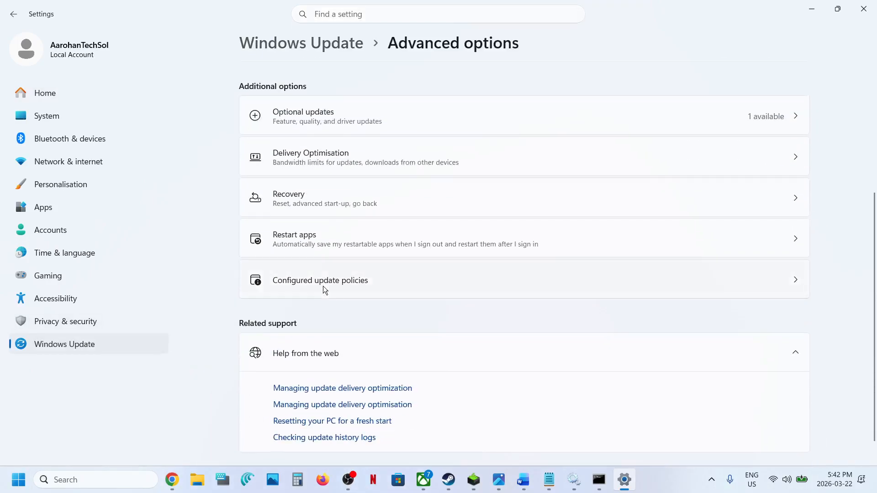
{"action": "left_click", "coordinate": [292, 204]}
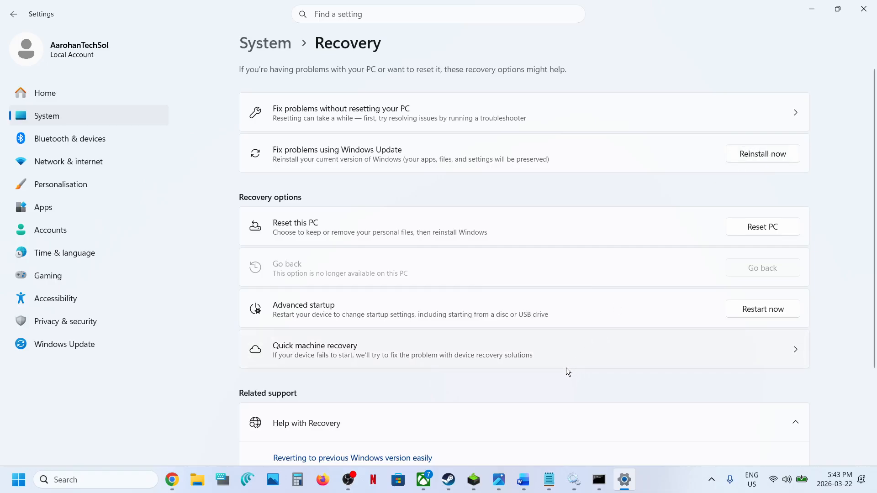
Switch to the Windows 11 Update Error document in Word, read past Step 5, and open the Windows 11 download page in Chrome.
{"action": "mouse_move", "coordinate": [523, 479]}
{"action": "left_click", "coordinate": [519, 449]}
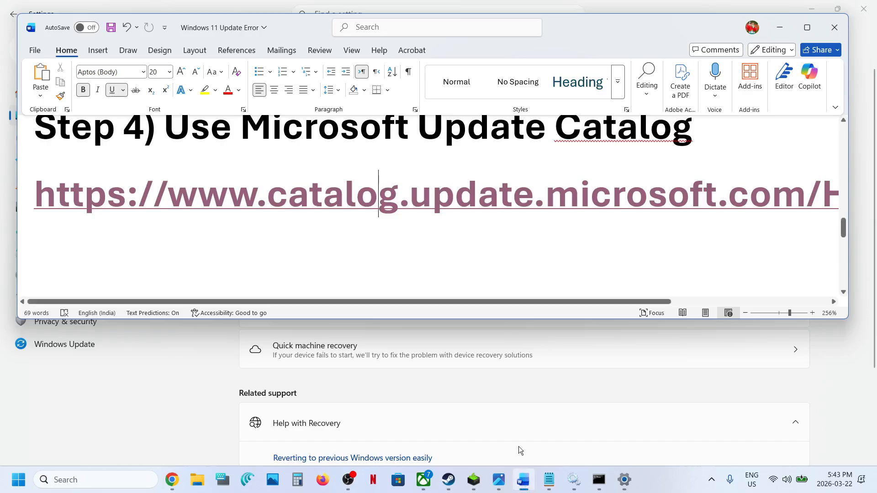
{"action": "key", "text": "super"}
{"action": "scroll", "coordinate": [355, 283], "scroll_direction": "down", "scroll_amount": 1}
{"action": "key", "text": "super"}
{"action": "scroll", "coordinate": [455, 246], "scroll_direction": "down", "scroll_amount": 3}
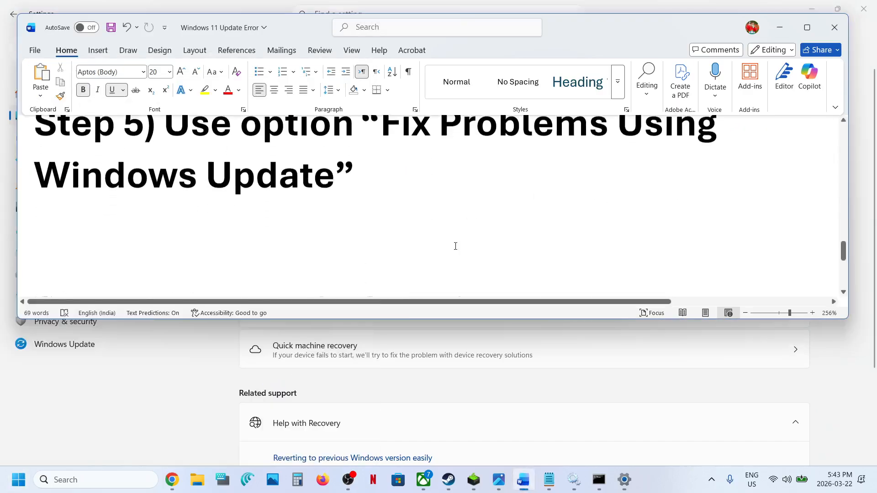
{"action": "scroll", "coordinate": [455, 246], "scroll_direction": "down", "scroll_amount": 4}
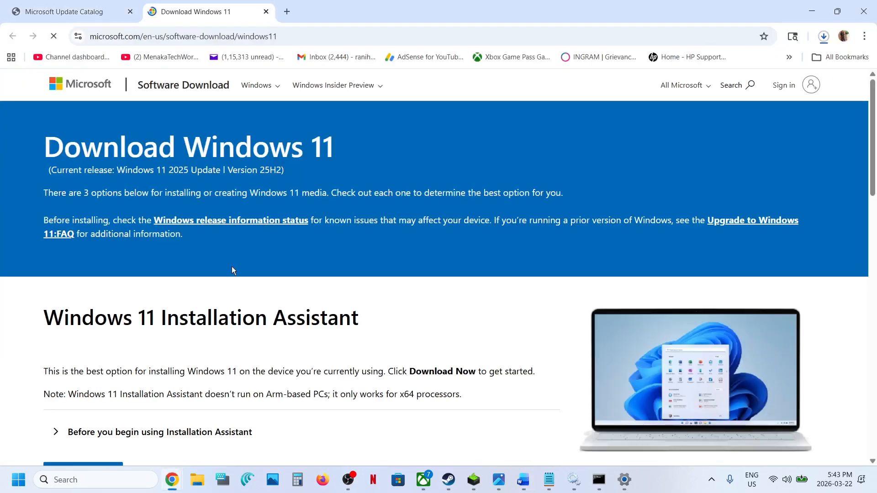
Download the media creation tool under Create Windows 11 Installation Media and view the browser's downloads.
{"action": "scroll", "coordinate": [209, 386], "scroll_direction": "down", "scroll_amount": 5}
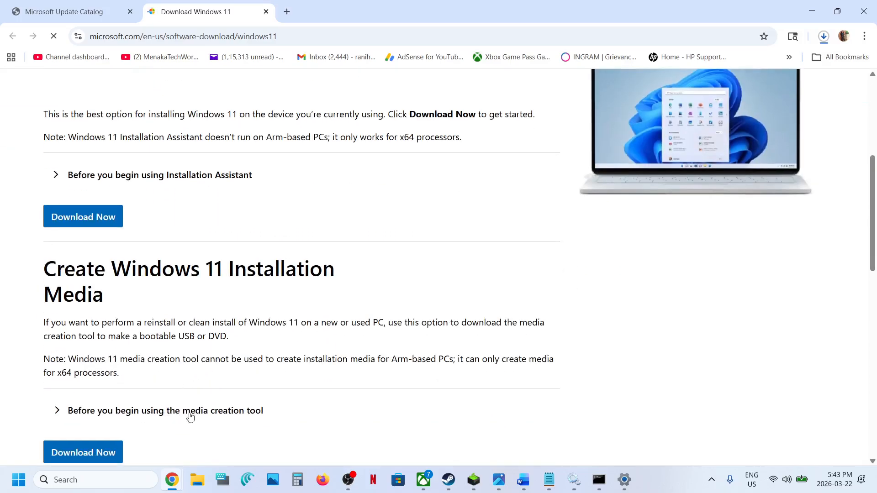
{"action": "scroll", "coordinate": [234, 417], "scroll_direction": "down", "scroll_amount": 1}
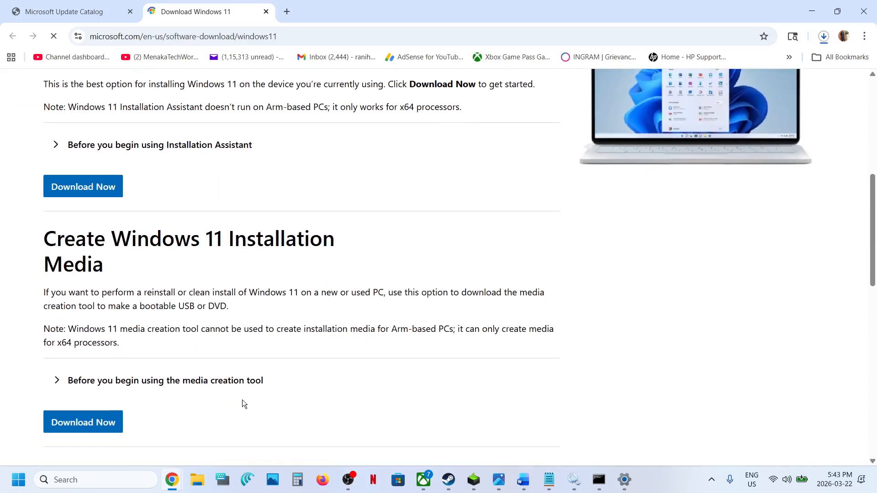
{"action": "left_click", "coordinate": [97, 413]}
{"action": "left_click", "coordinate": [824, 38]}
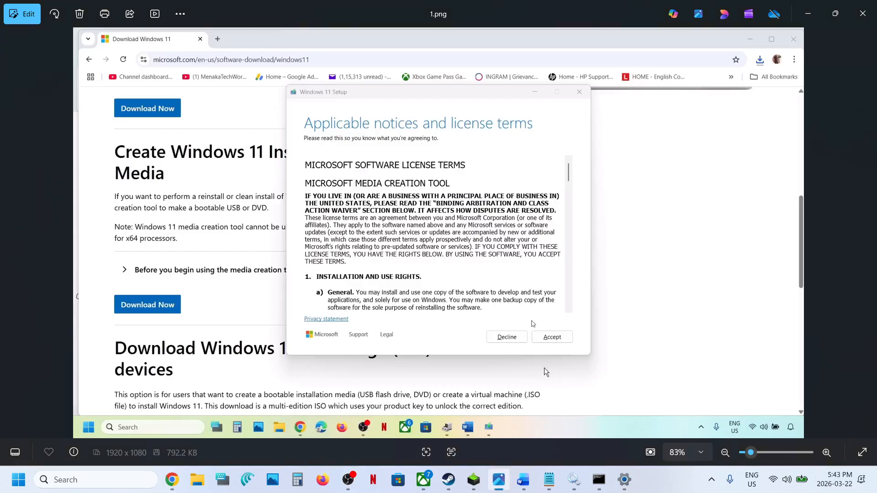
Review the Media Creation Tool screenshots in Photos through 7.png, covering language and edition, ISO file choice, save path and setup completion.
{"action": "key", "text": "Right"}
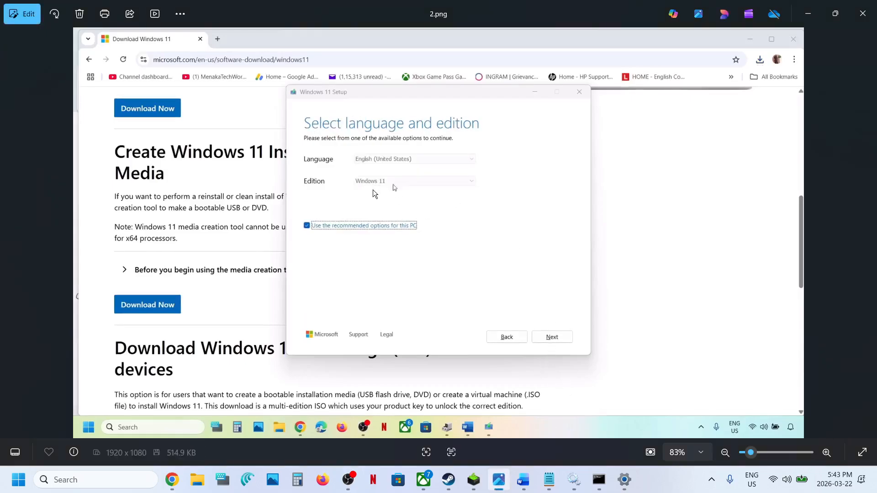
{"action": "key", "text": "Right"}
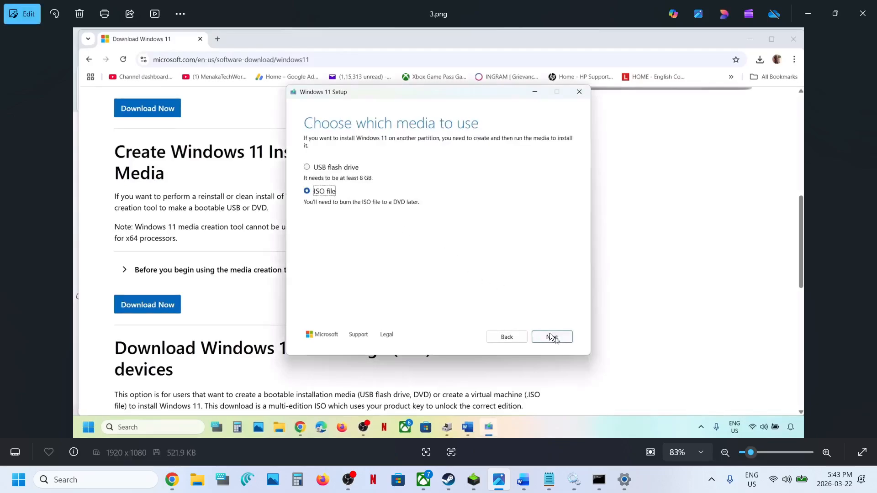
{"action": "key", "text": "Right"}
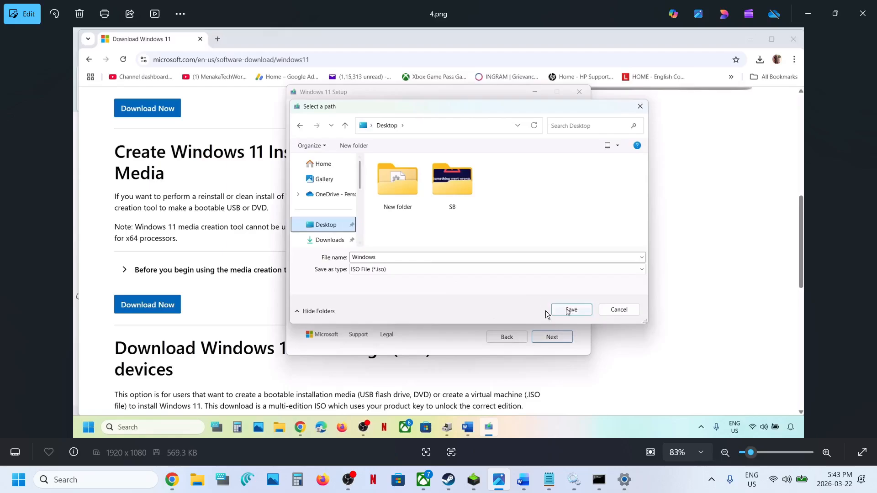
{"action": "key", "text": "Right"}
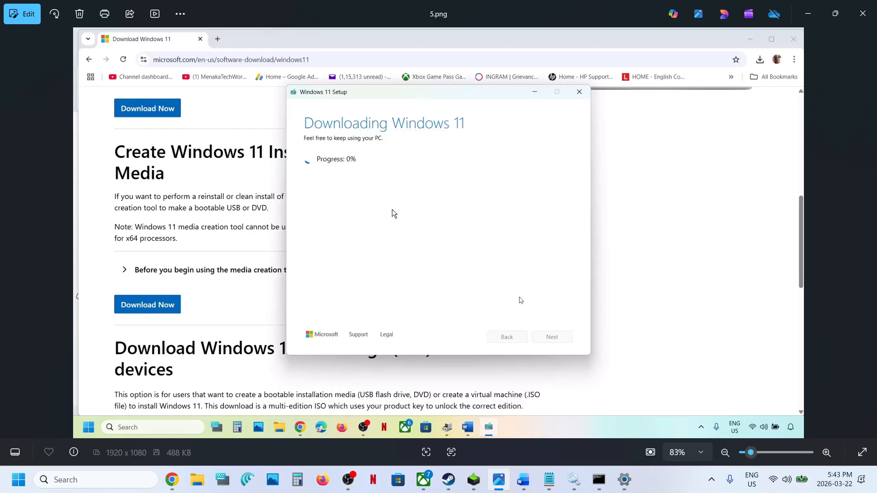
{"action": "key", "text": "Right"}
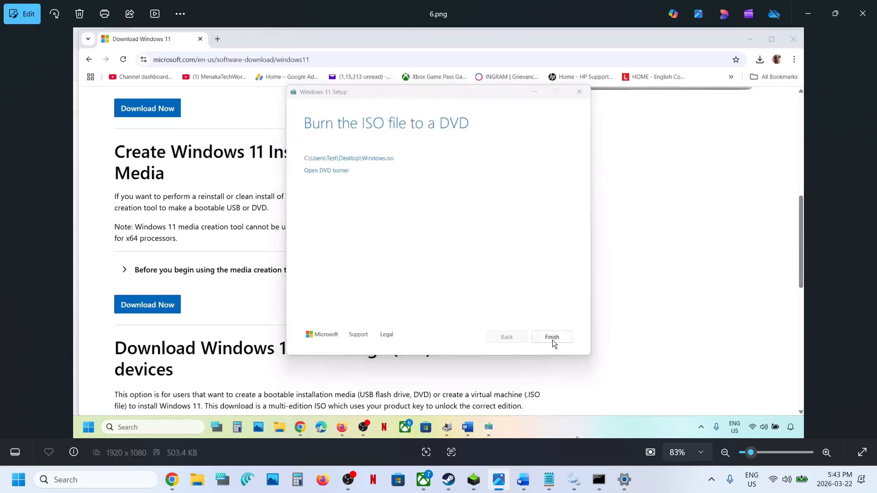
{"action": "key", "text": "Right"}
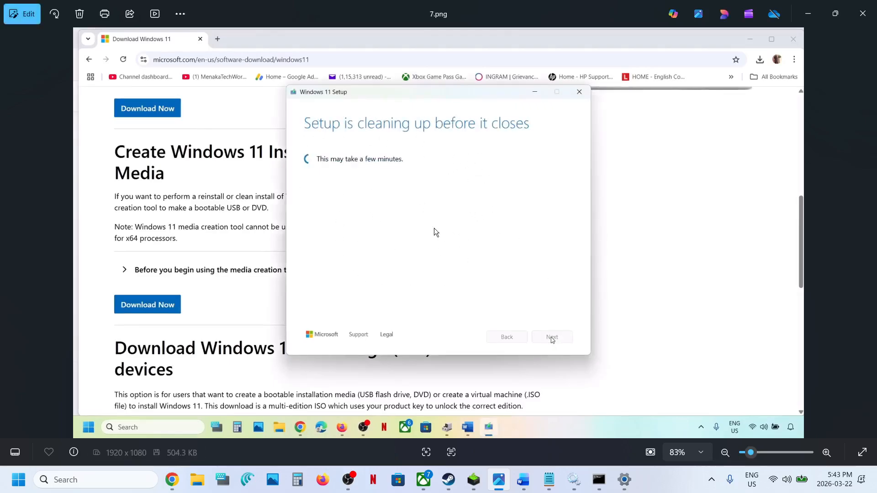
Review screenshots 8.png to 13.png, covering the Windows ISO on the desktop, running setup from the DVD drive, and the Ready to install options.
{"action": "key", "text": "Right"}
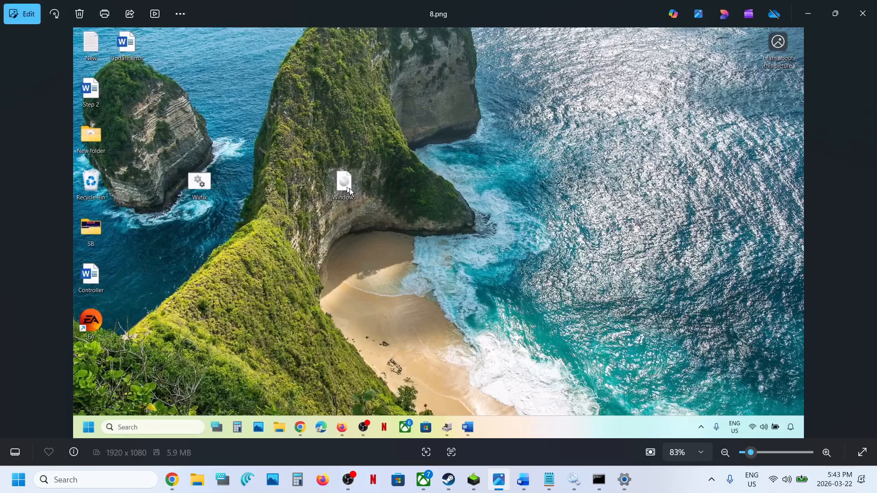
{"action": "key", "text": "Right"}
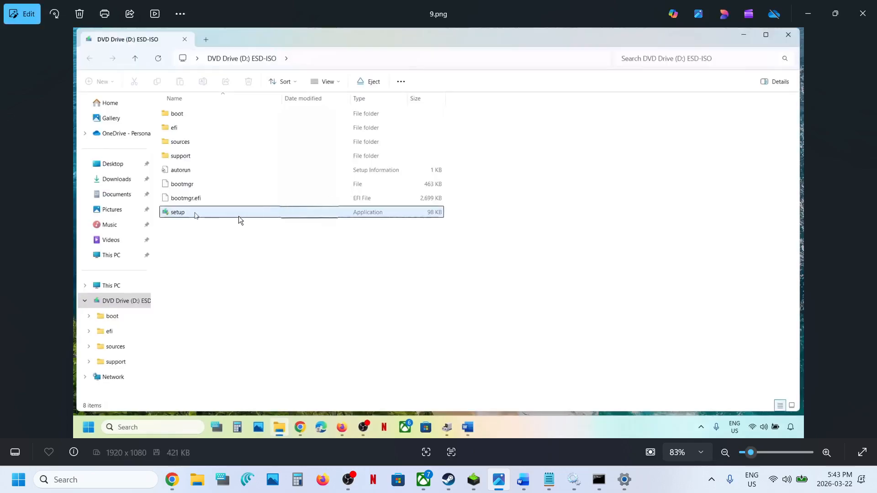
{"action": "key", "text": "Right"}
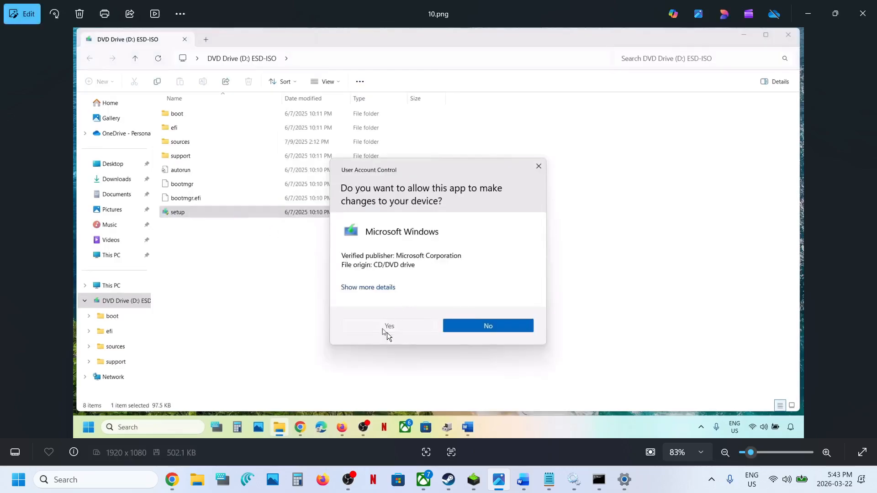
{"action": "key", "text": "Right"}
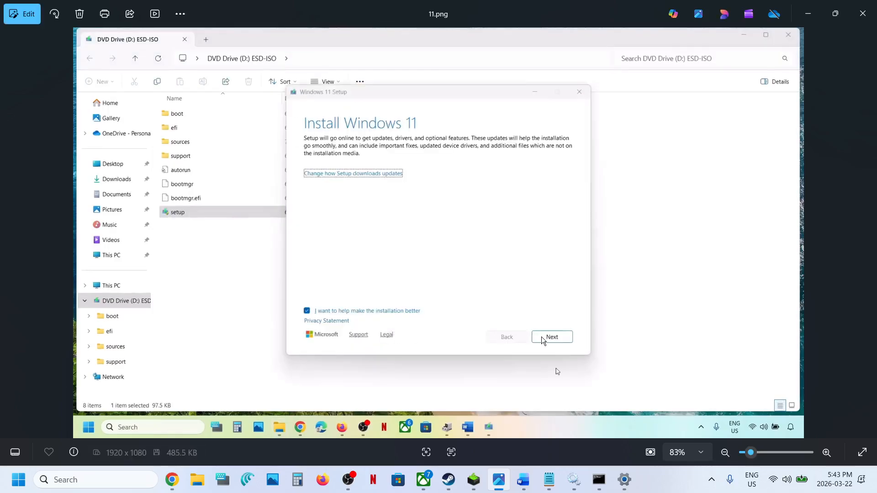
{"action": "key", "text": "Right"}
{"action": "key", "text": "Right"}
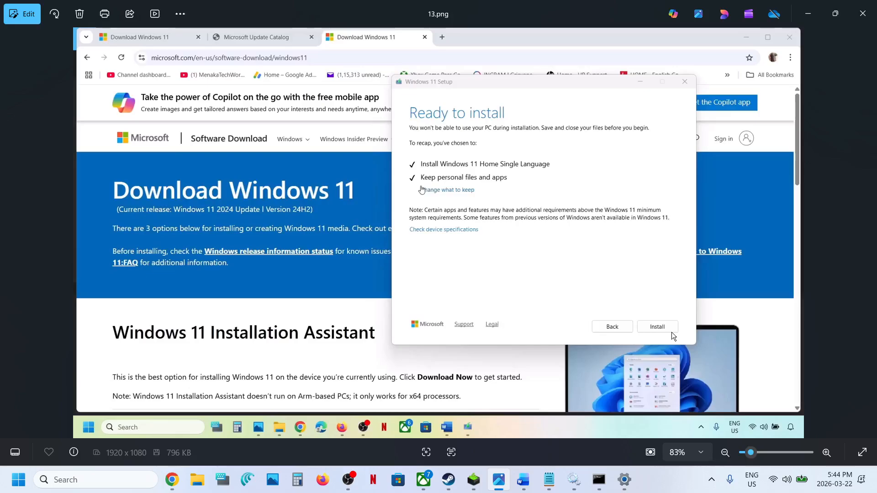
Switch to Settings, open the Windows Update history, and highlight KB5085516 among the quality updates.
{"action": "left_click", "coordinate": [623, 479]}
{"action": "left_click", "coordinate": [95, 351]}
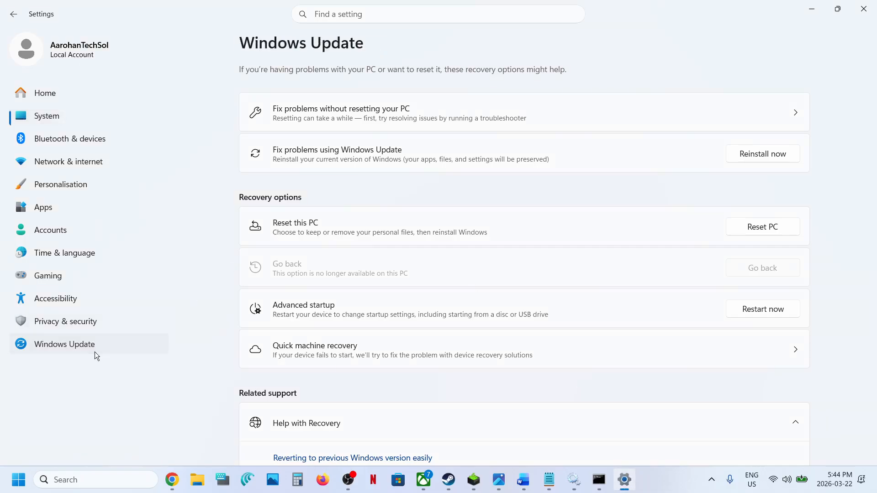
{"action": "left_click", "coordinate": [314, 248]}
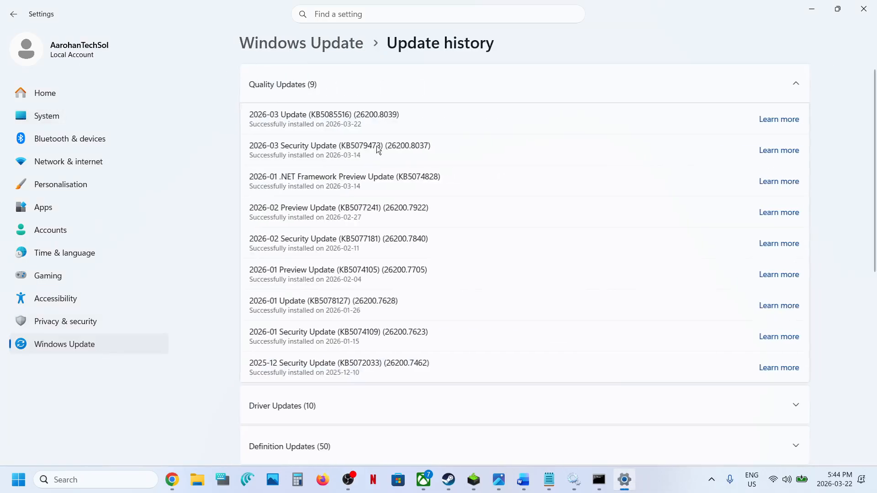
{"action": "double_click", "coordinate": [339, 114]}
{"action": "left_click", "coordinate": [651, 470]}
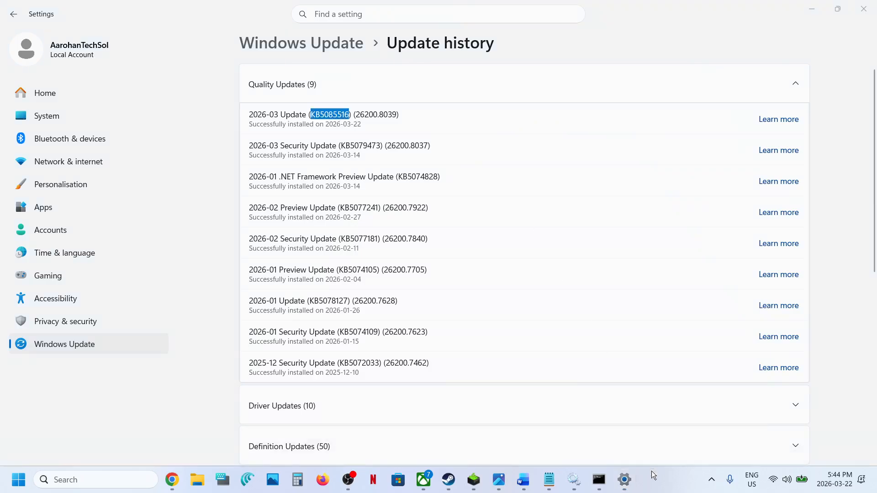